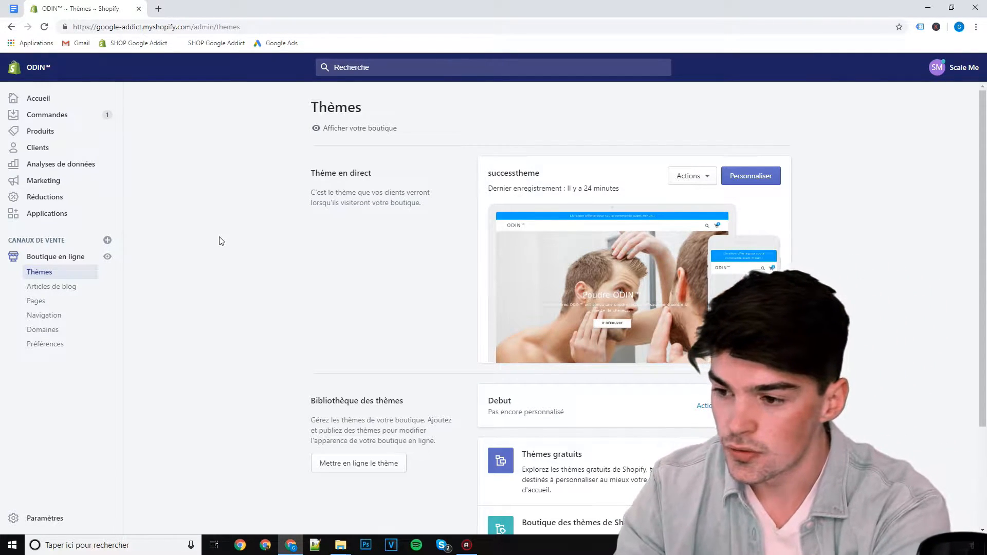
- Search the web in a new tab for google merchant center and open the Merchant Center sign-up form
key("ctrl+t")
type("google")
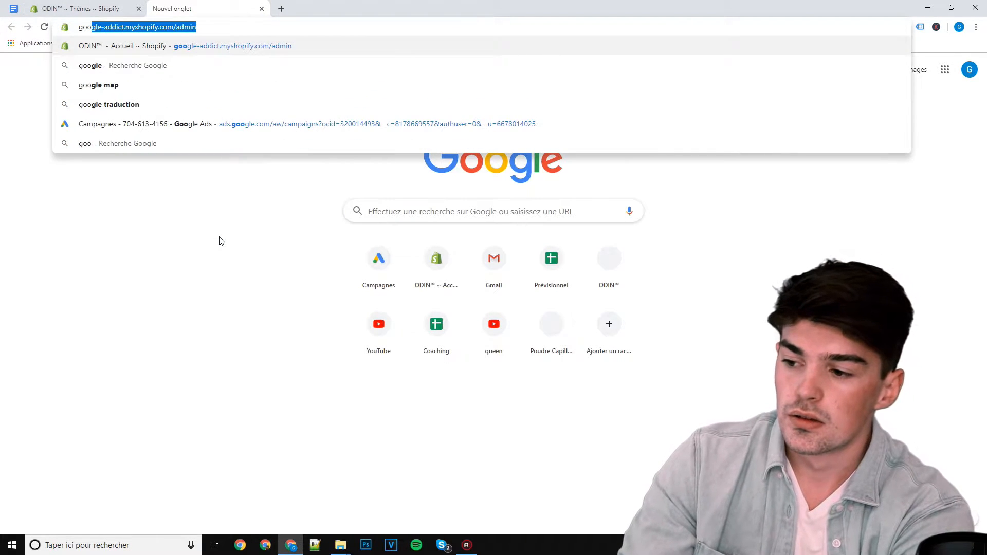
type(" mercha")
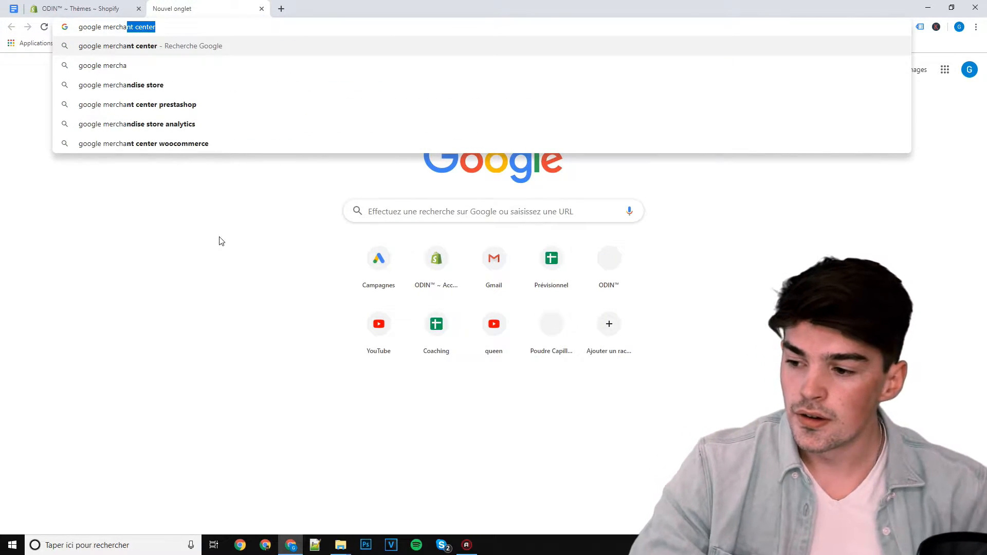
key("Return")
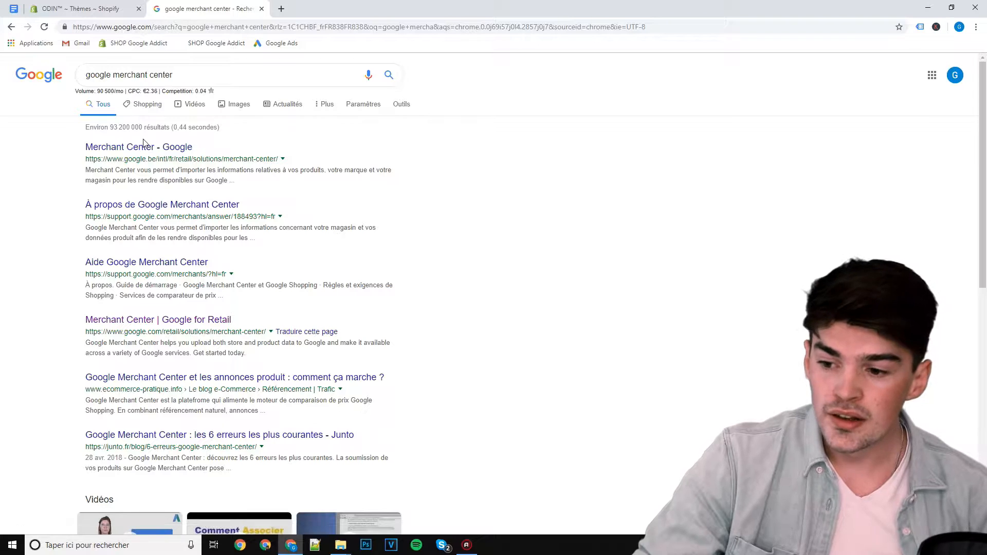
left_click(142, 152)
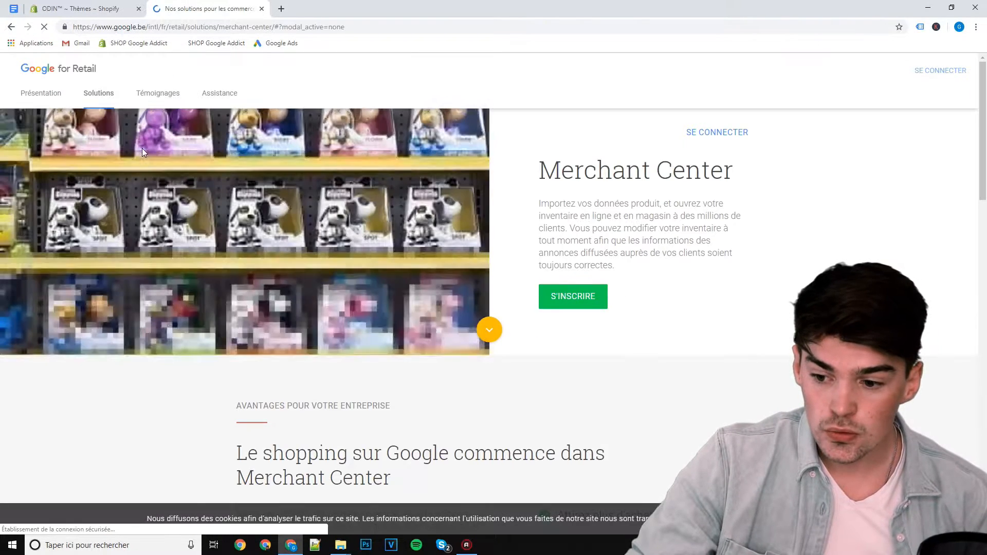
left_click(585, 297)
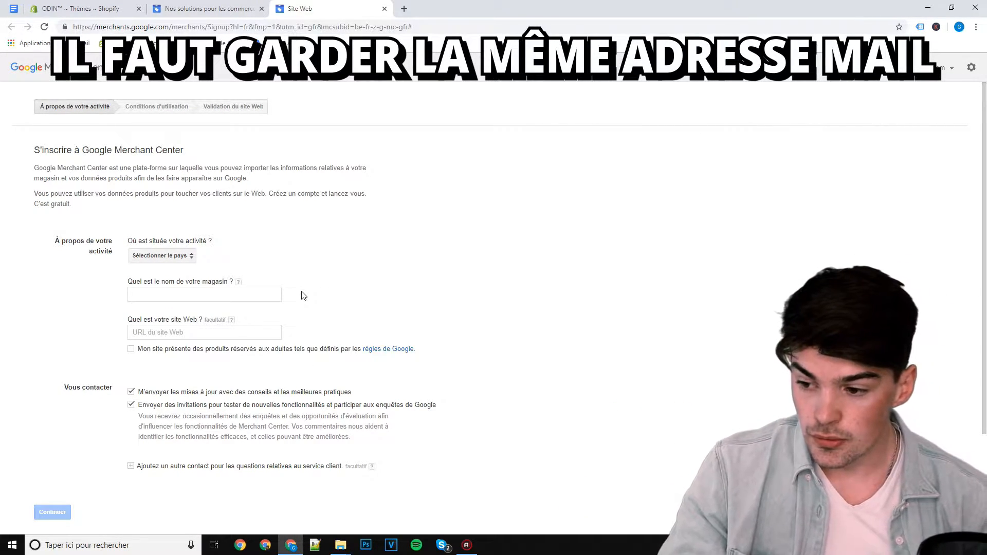
left_click(231, 296)
type("Odin")
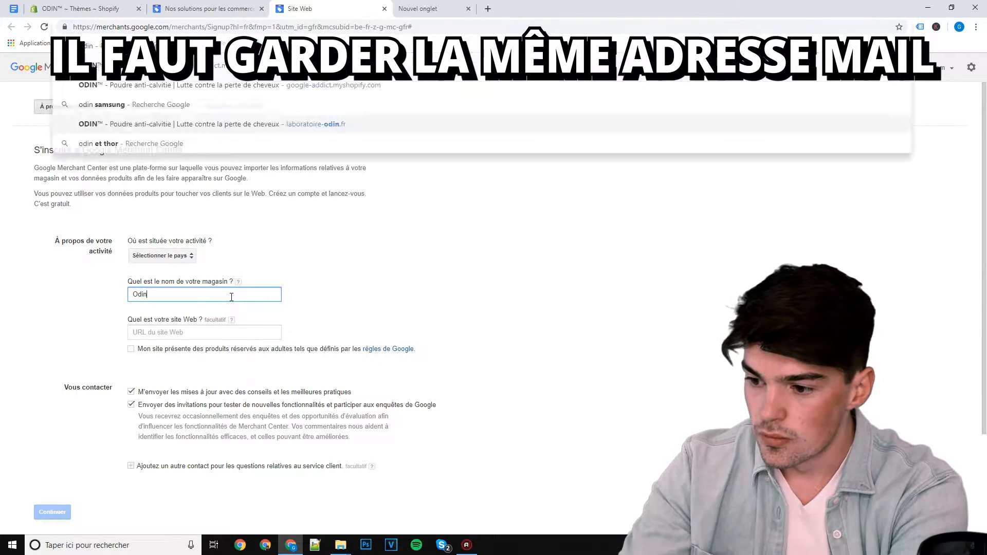
left_click(182, 329)
type("https://laboratoire-odin.fr")
left_click(97, 329)
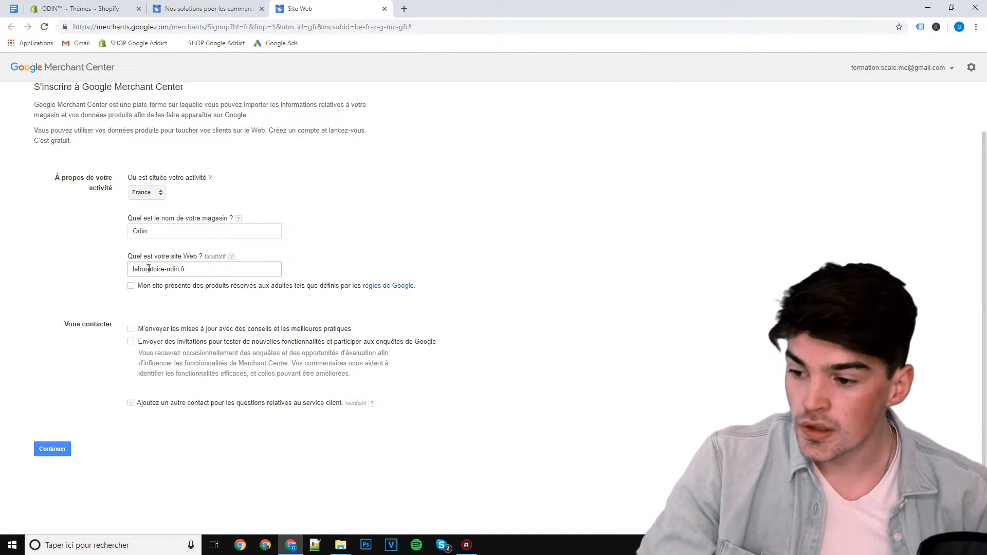
left_click(52, 449)
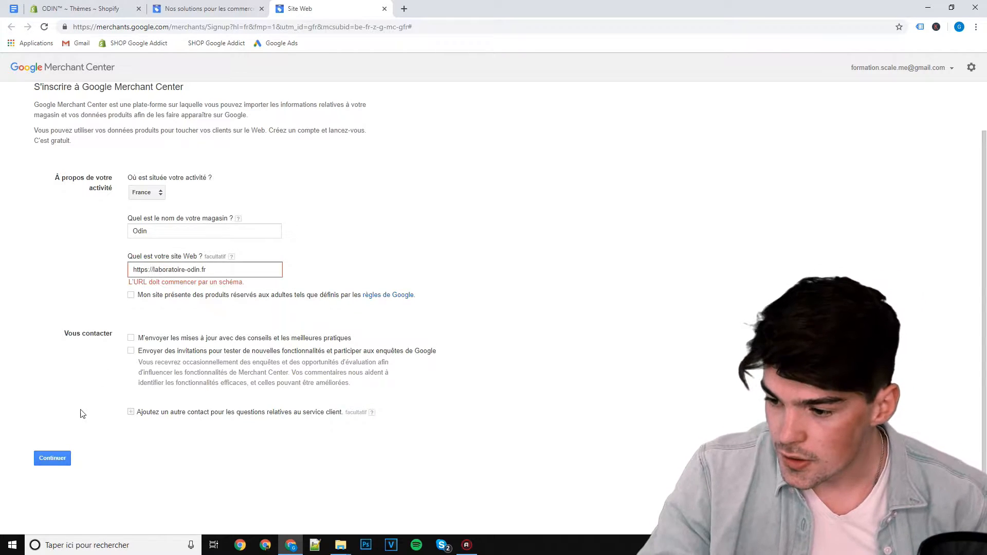
left_click(63, 458)
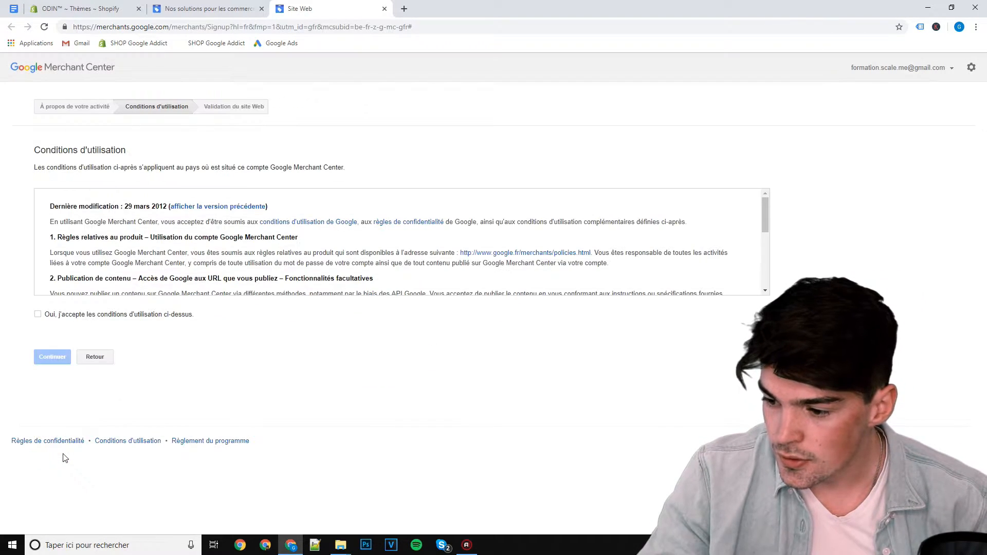
- Accept the Merchant Center terms of use and copy the meta tag from the HTML tag verification method
left_click(49, 315)
left_click(52, 359)
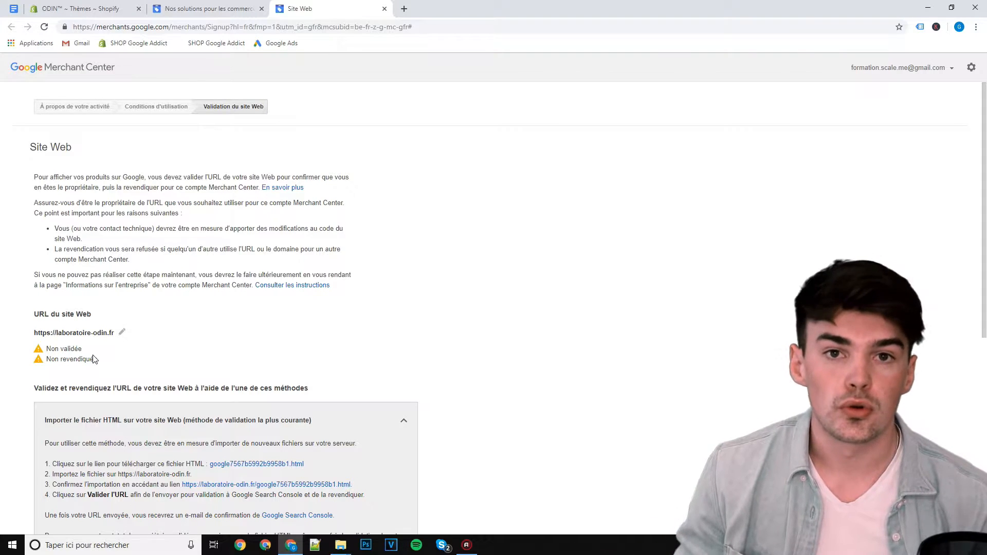
scroll(93, 359, "down", 5)
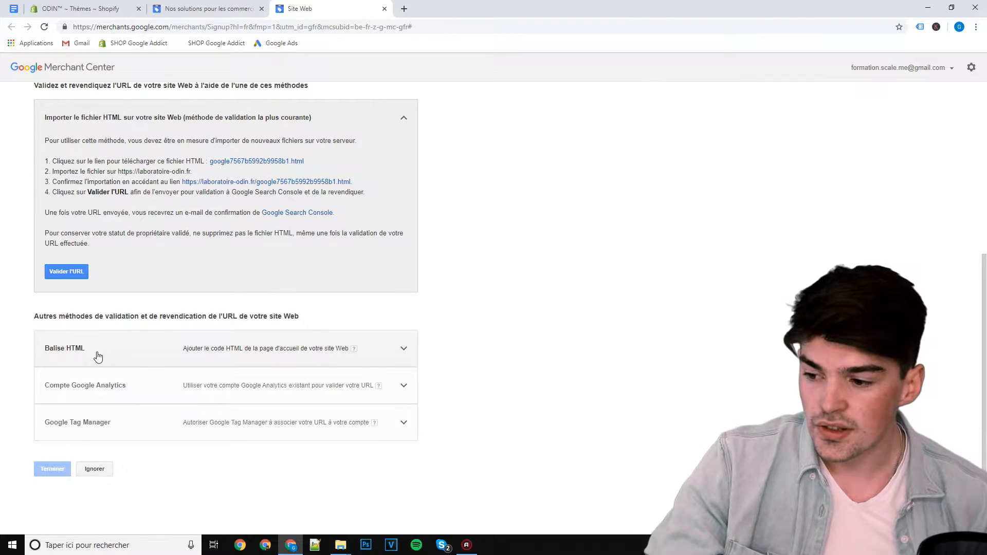
left_click(97, 353)
left_click(110, 263)
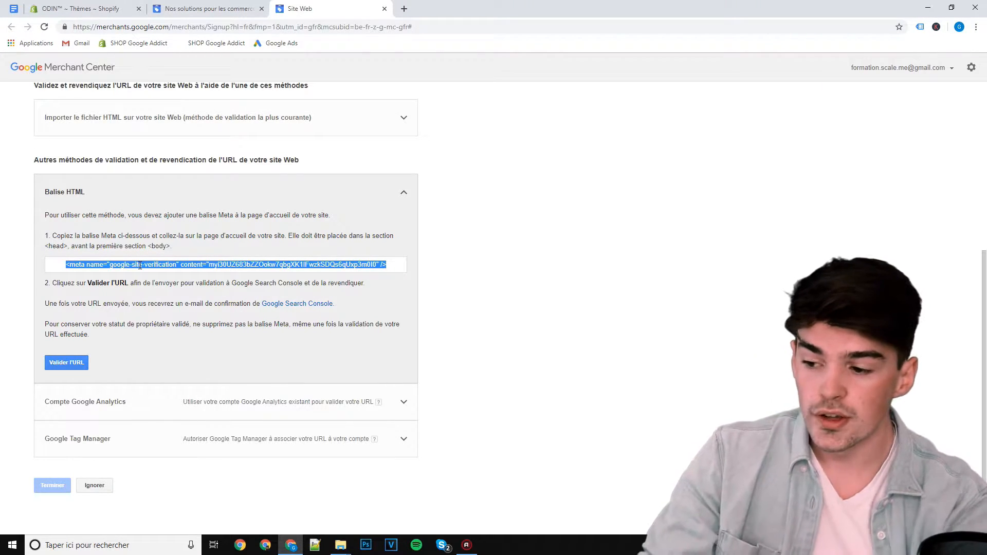
- Switch to the Shopify admin and open theme.liquid in the code editor of the live successtheme theme
left_click(88, 8)
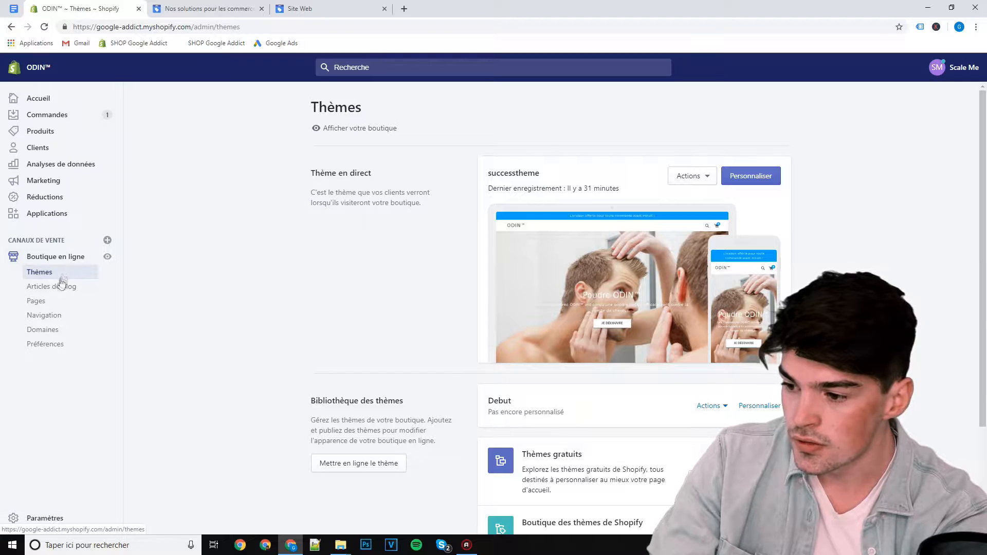
left_click(674, 176)
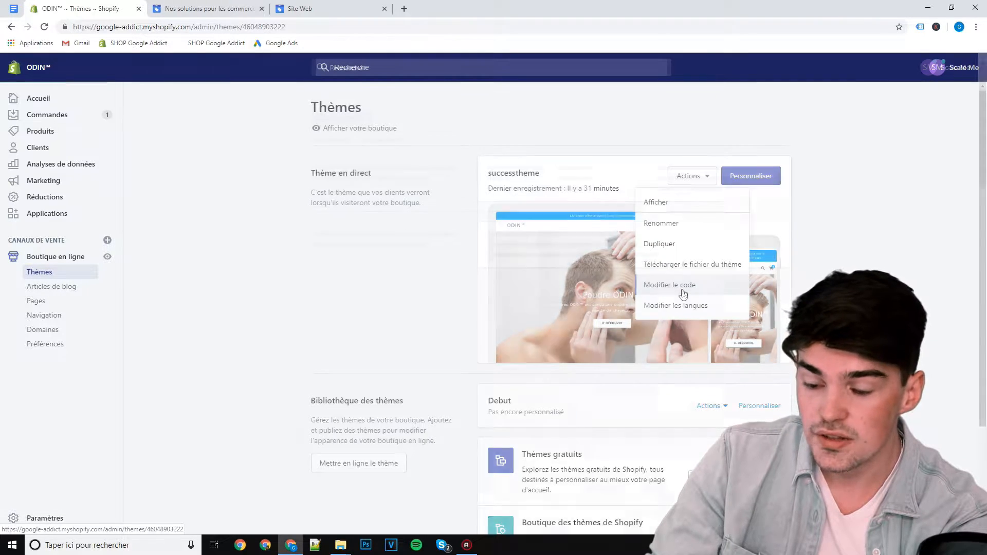
left_click(684, 287)
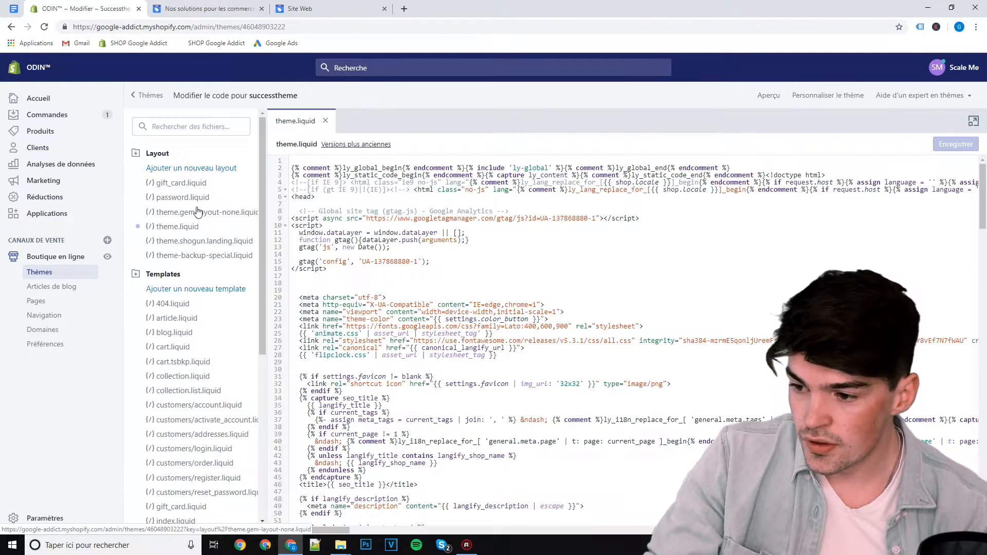
left_click(176, 227)
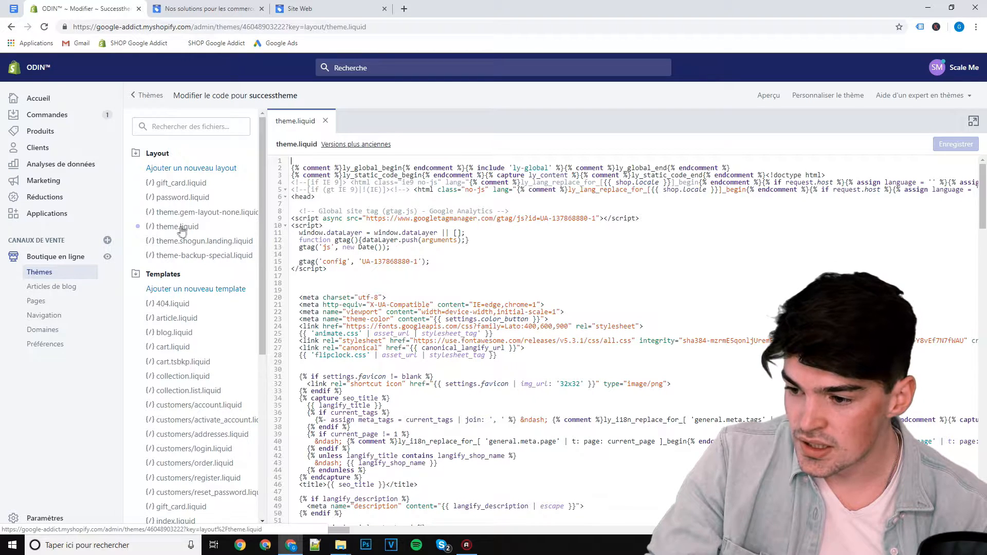
- Find "head" in theme.liquid, paste the Google site-verification meta tag just above the closing </head> tag, and save the file
left_click(376, 241)
key("ctrl+f")
type("head")
key("Return")
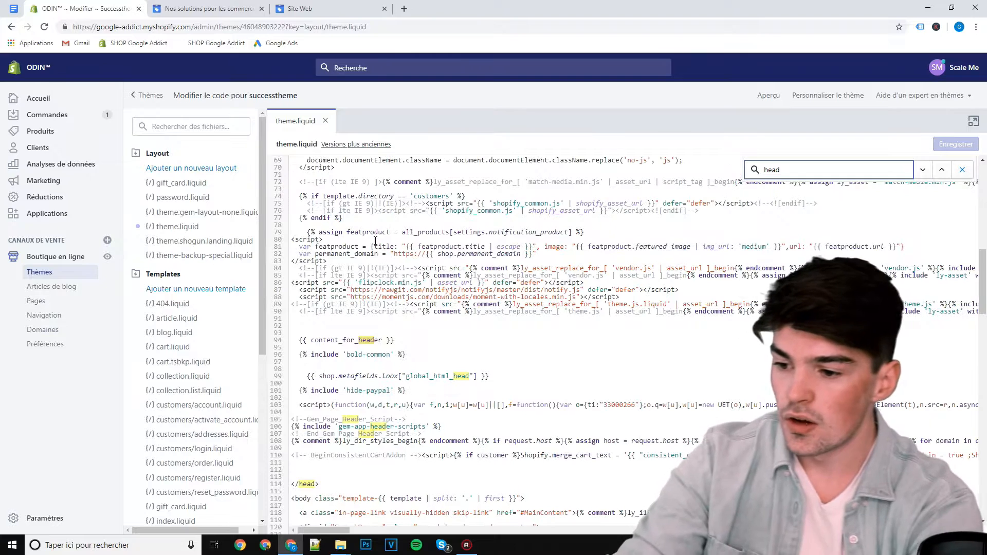
scroll(329, 294, "down", 1)
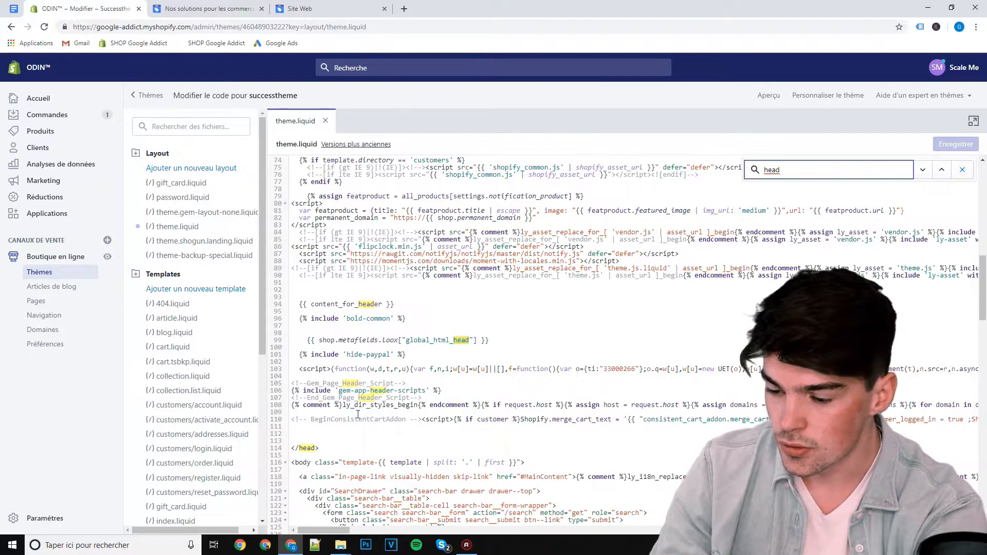
left_click(307, 448)
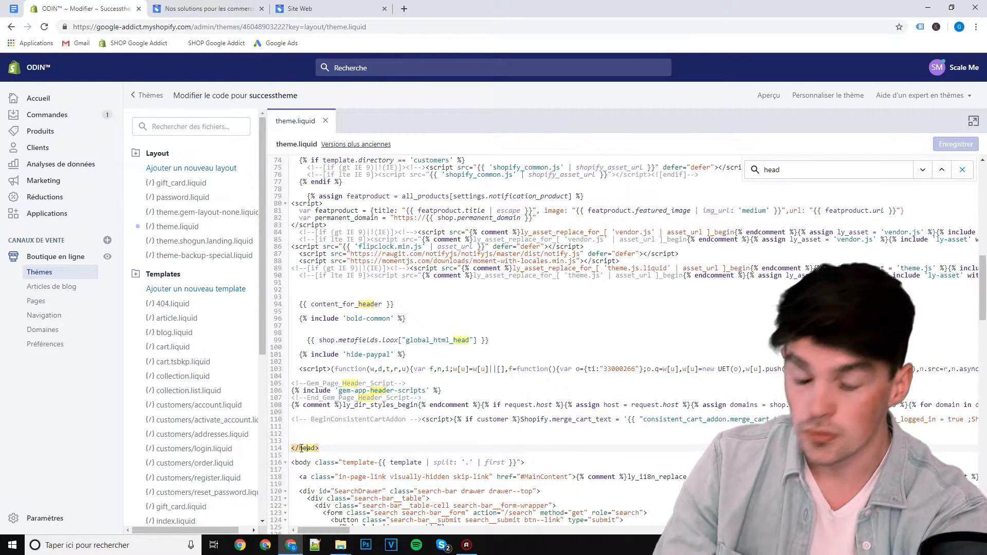
left_click(304, 437)
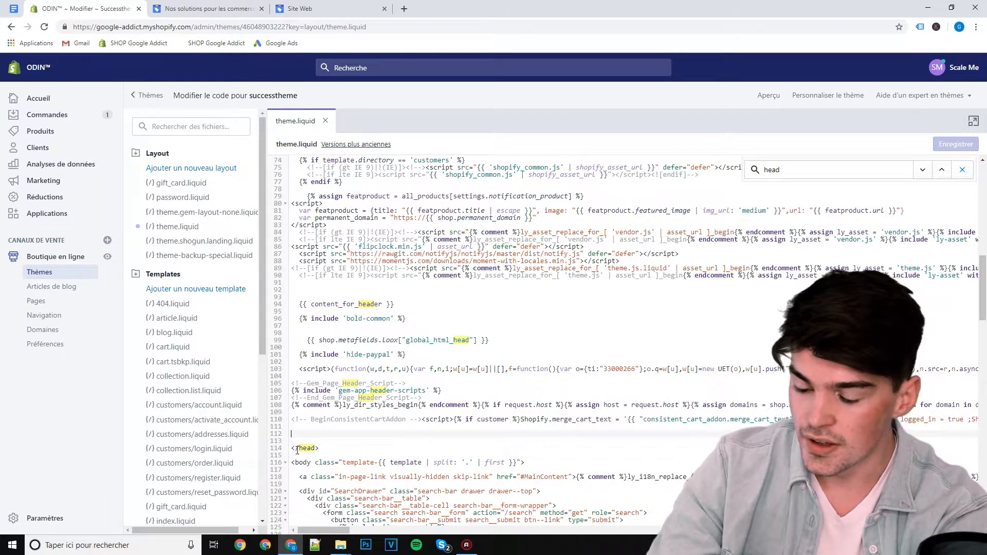
type("<meta name=\"google-site-verification\" content=\"myi30UZ683bZZOokw7qbgXK1IFwzkSDQs6qUxp3m0I0\" />")
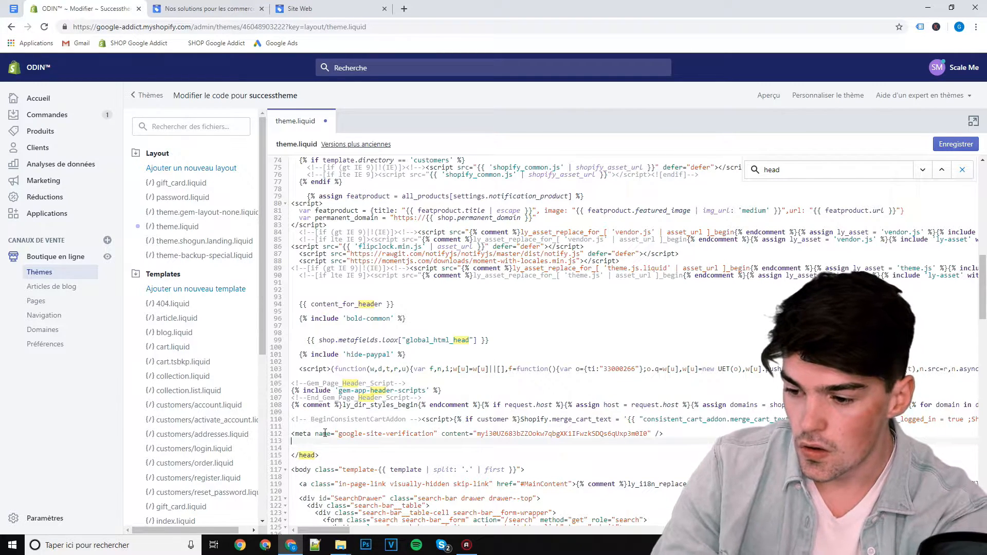
left_click(957, 144)
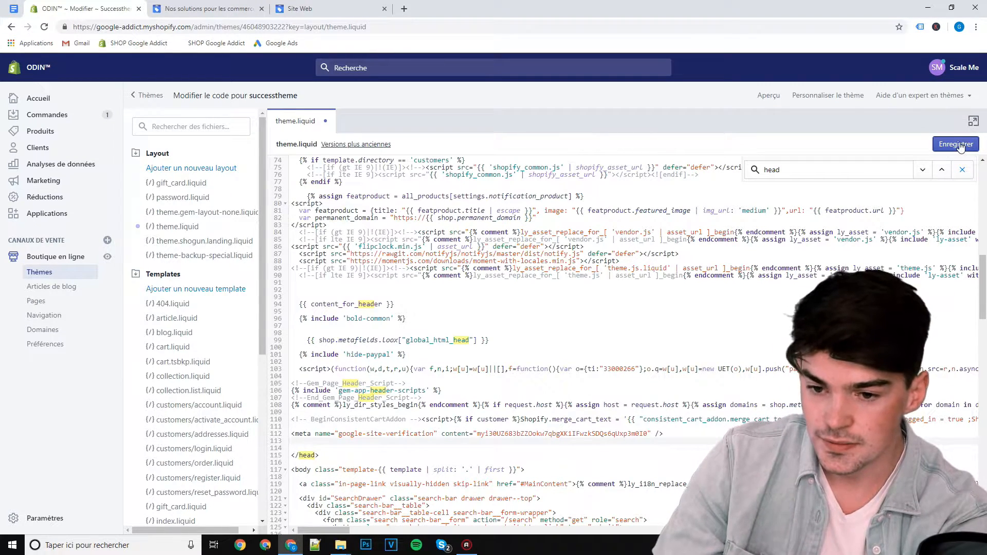
- Return to Merchant Center, validate and claim the website URL, and finish the sign-up
left_click(344, 4)
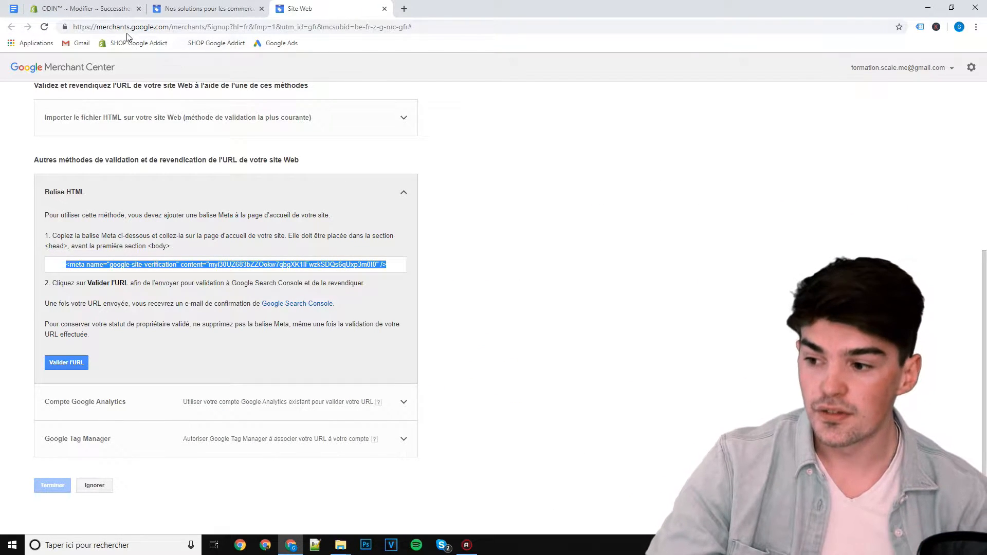
left_click(58, 364)
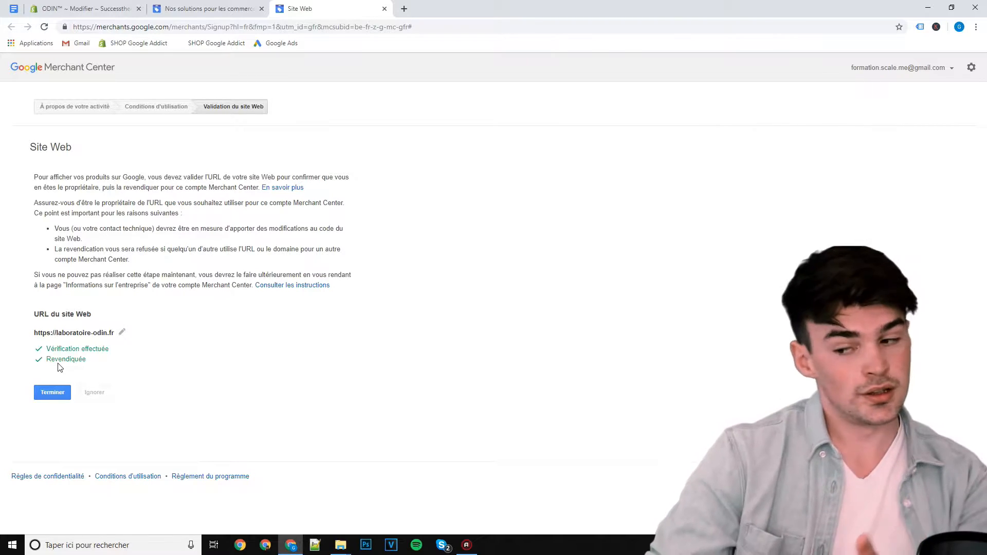
left_click(53, 394)
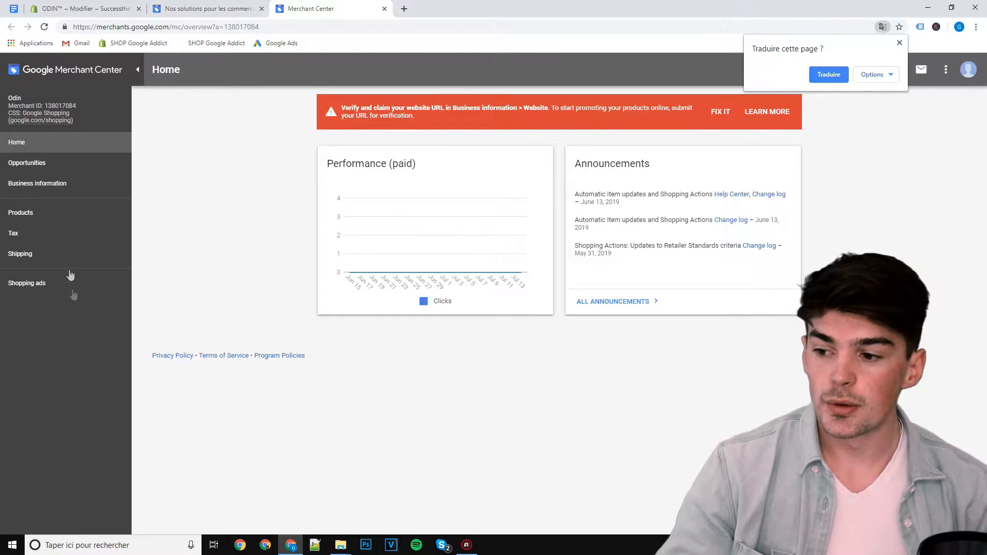
- Open the Merchant Center business information and start entering the street address in Address line 1
left_click(45, 188)
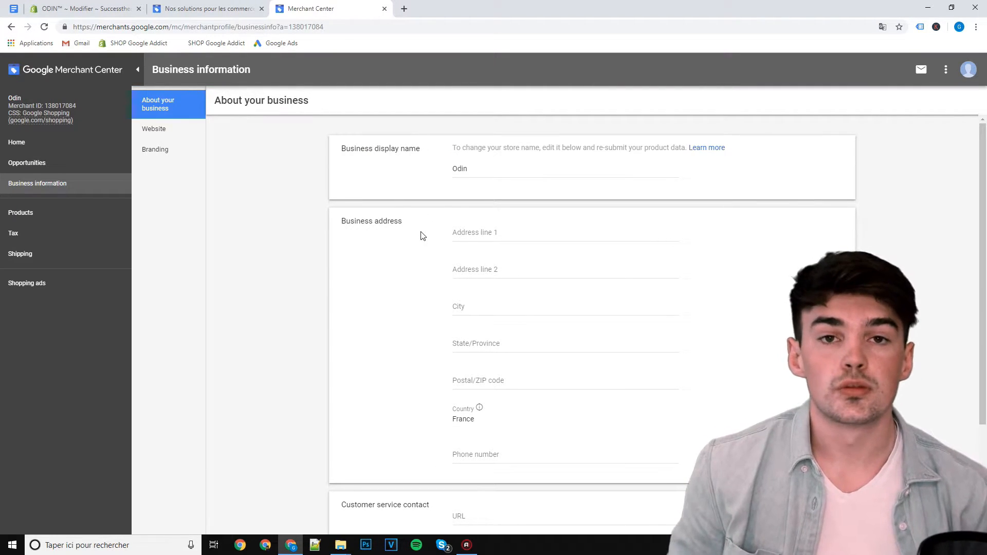
left_click(483, 234)
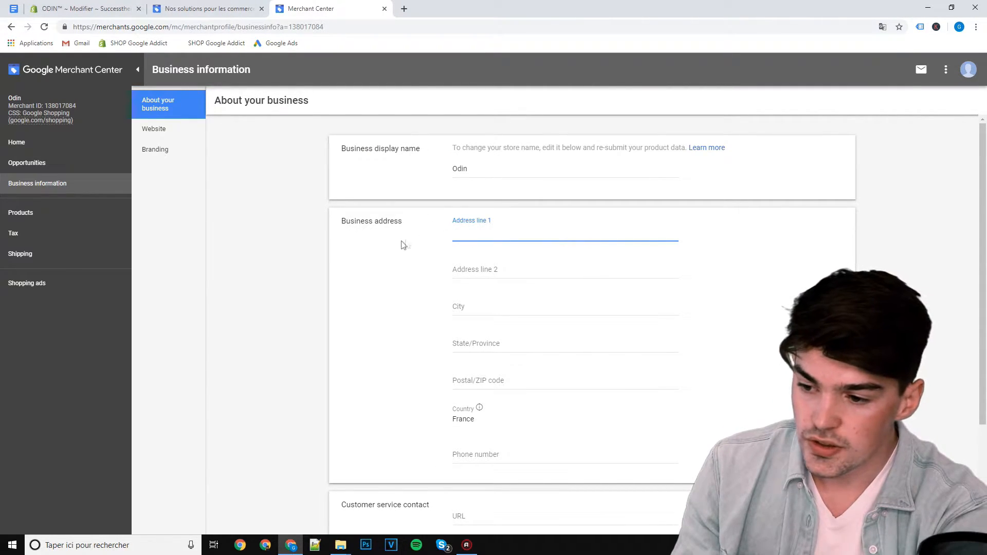
type("10 r")
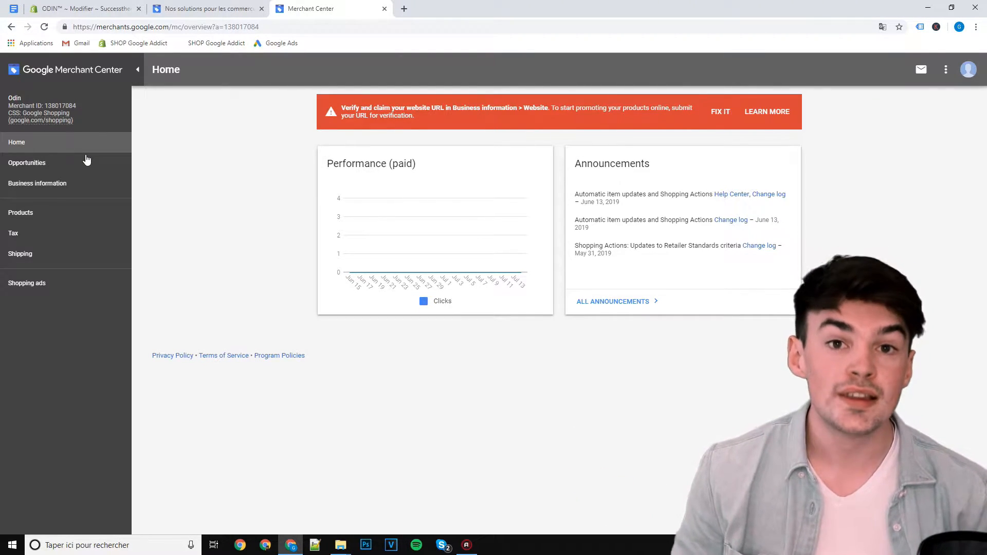
- Search the Shopify App Store for "google shopping" and install the Google Shopping Feed app by Simprosys InfoMedia on the store
left_click(47, 8)
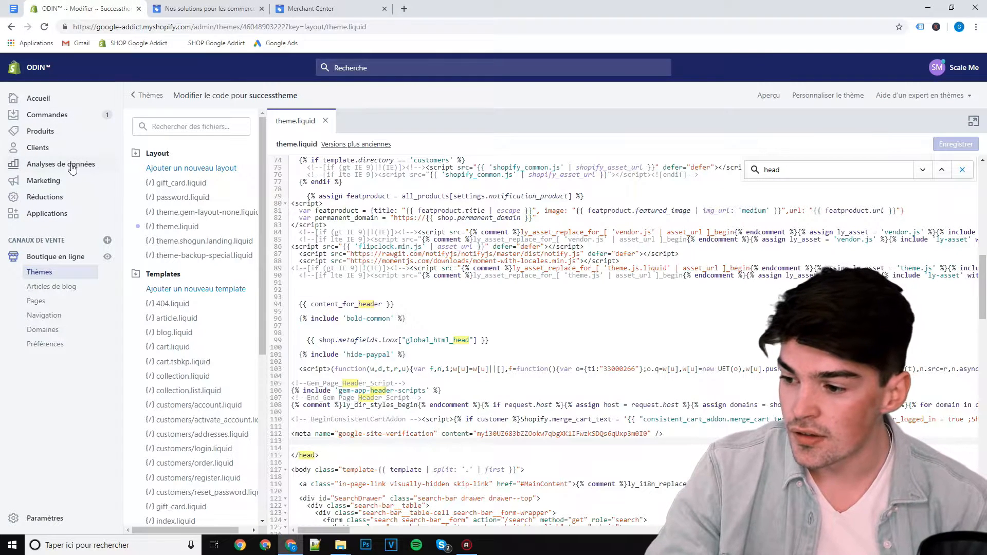
left_click(67, 214)
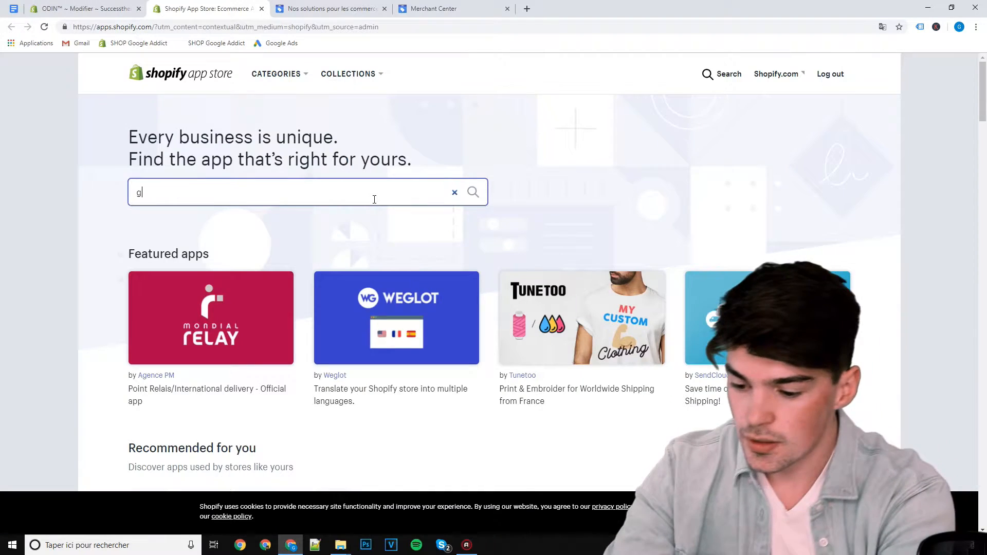
type("oogle shopping")
key("Return")
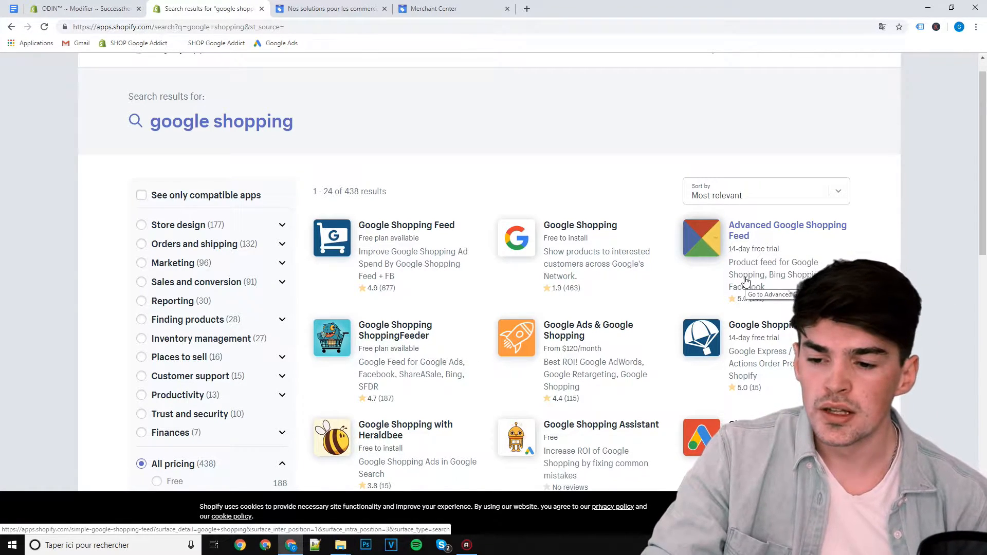
left_click(370, 239)
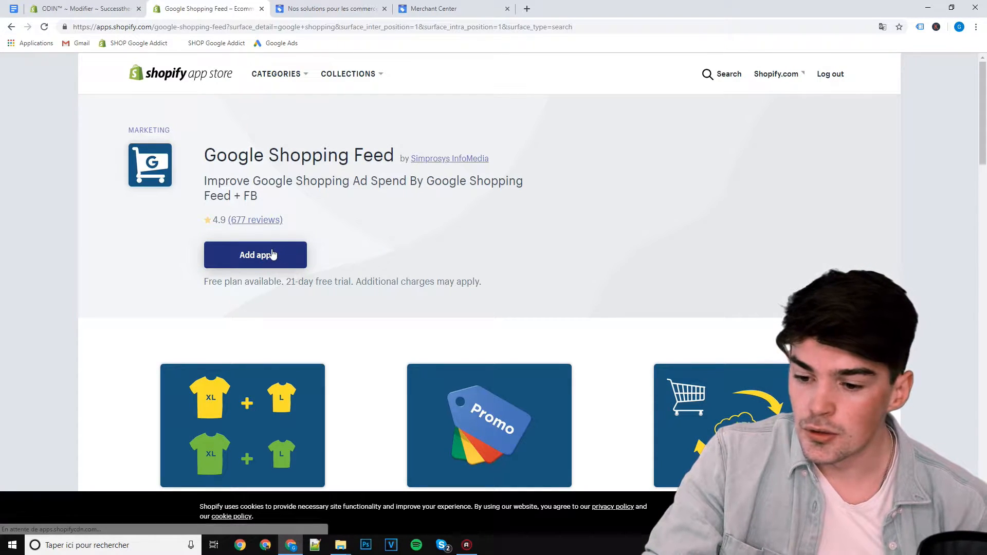
left_click(273, 254)
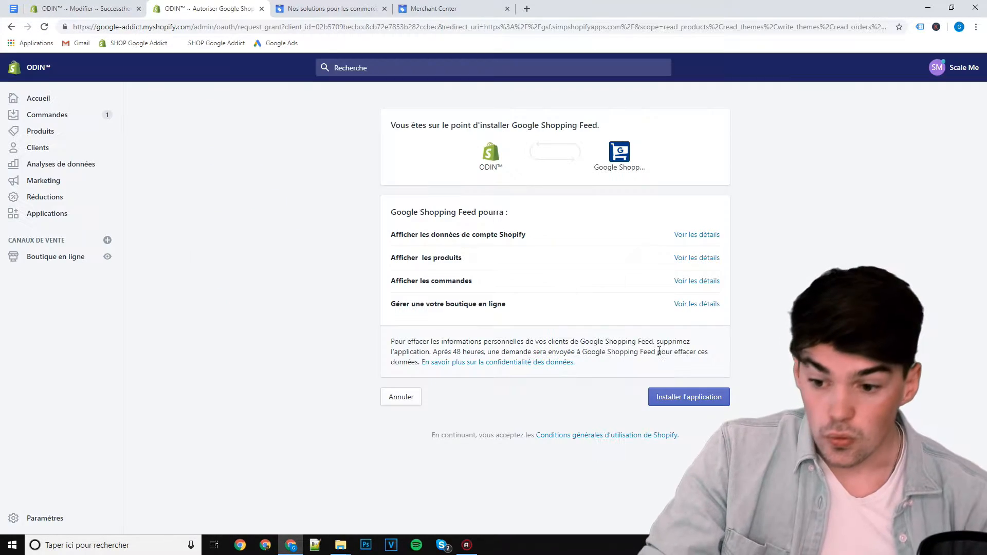
left_click(670, 397)
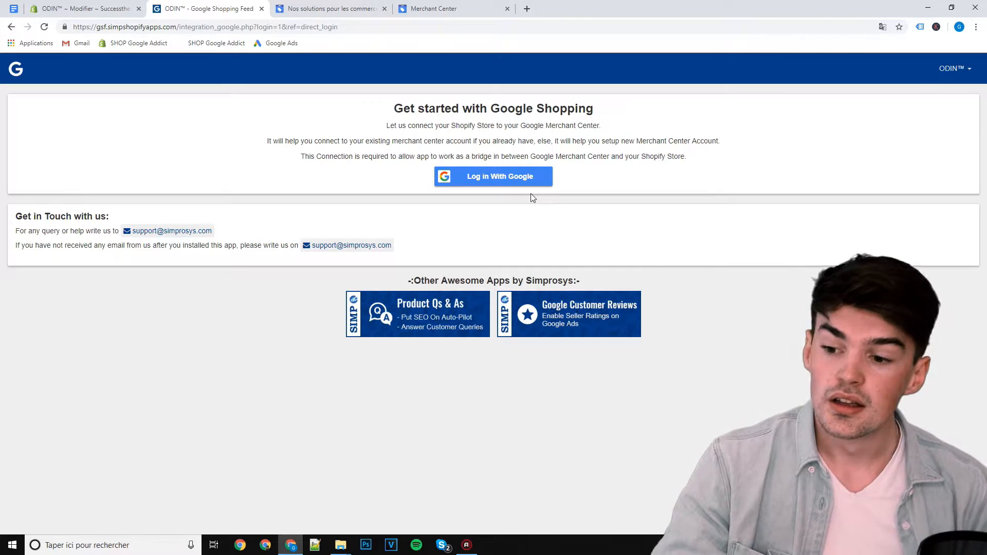
- Log the Google Shopping Feed app in with the Google account and confirm the Merchant Center ID that matches Odin's Merchant Center account
left_click(492, 183)
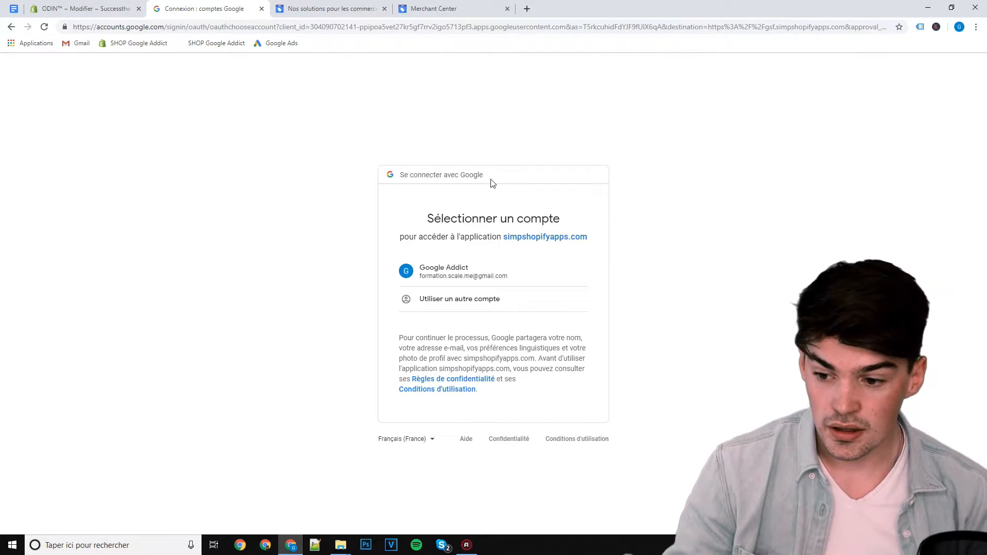
left_click(452, 267)
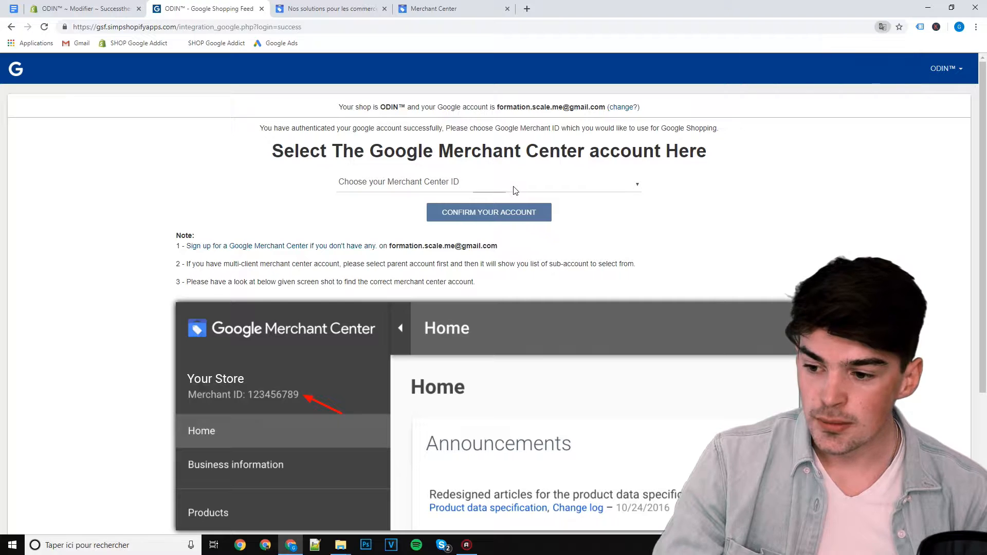
left_click(513, 187)
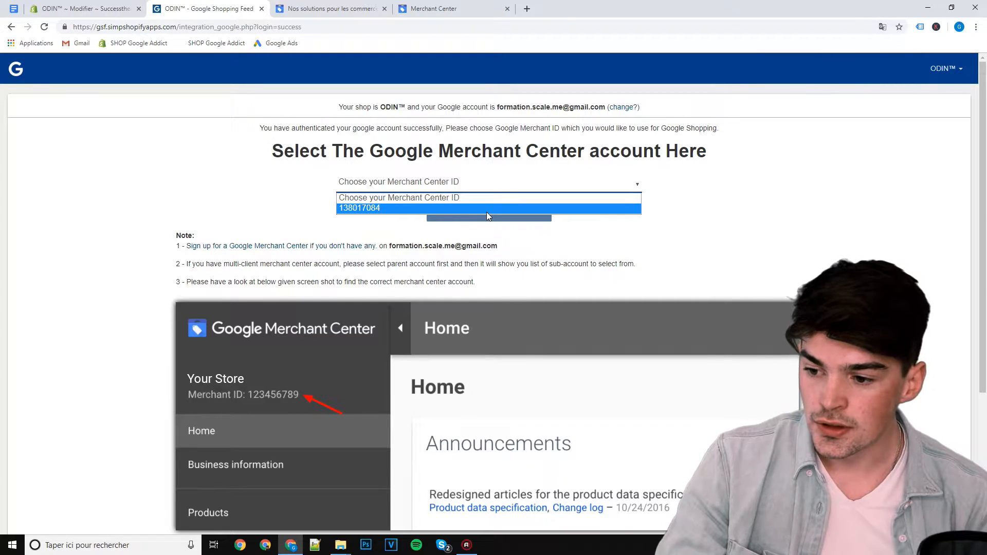
left_click(434, 8)
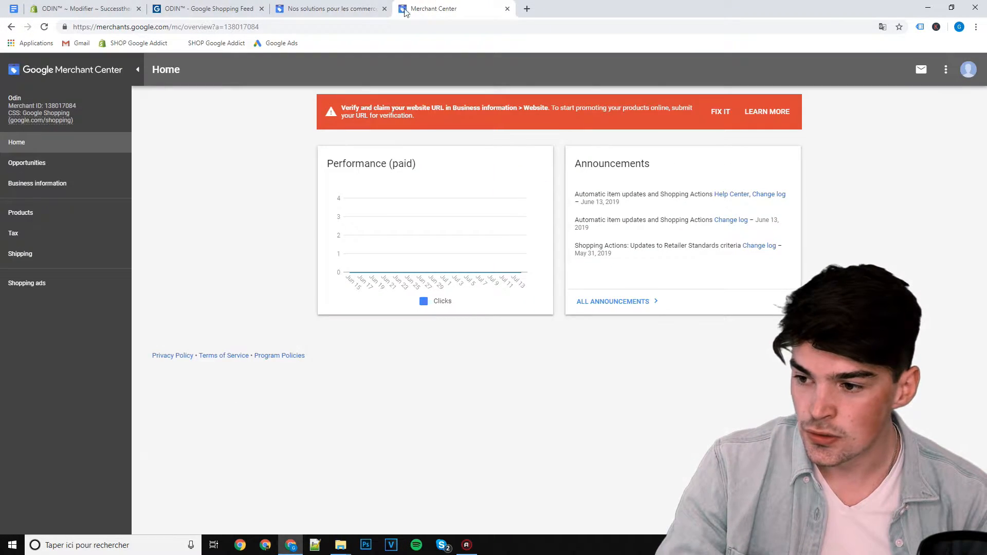
left_click(384, 9)
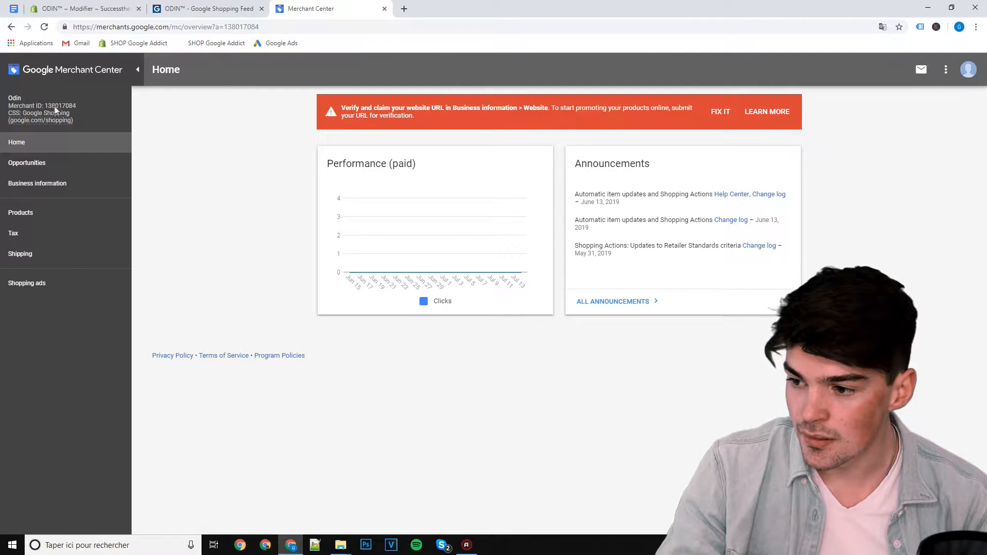
left_click(229, 9)
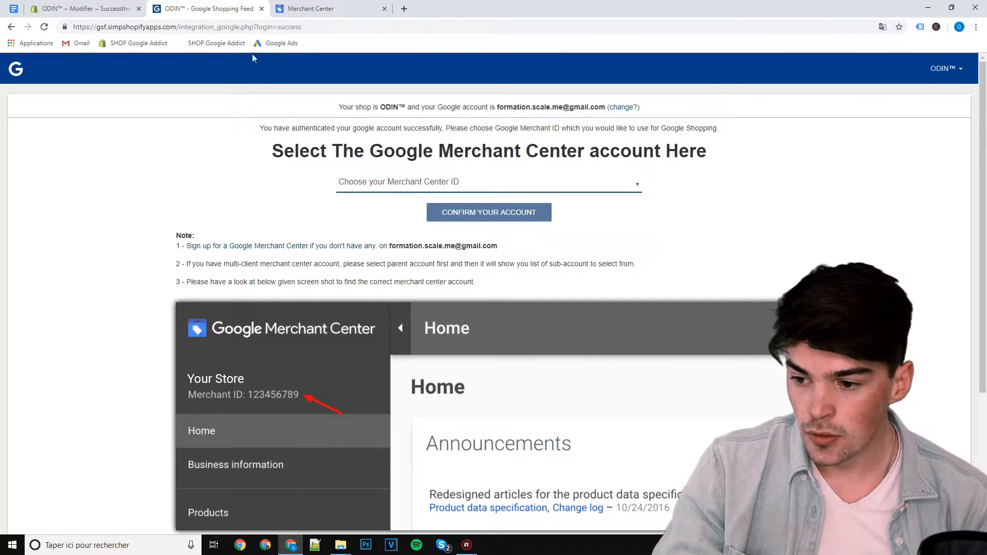
left_click(360, 186)
left_click(360, 208)
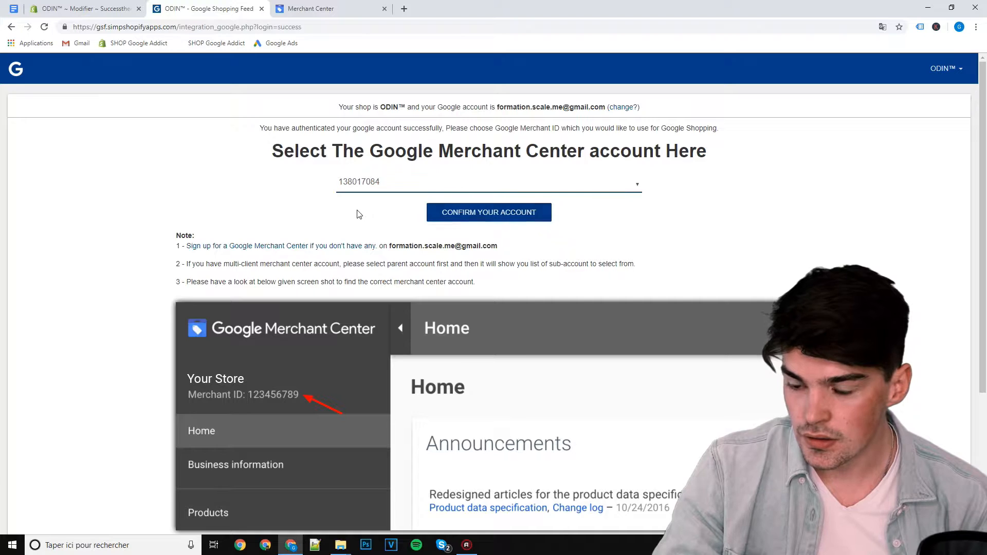
left_click(446, 217)
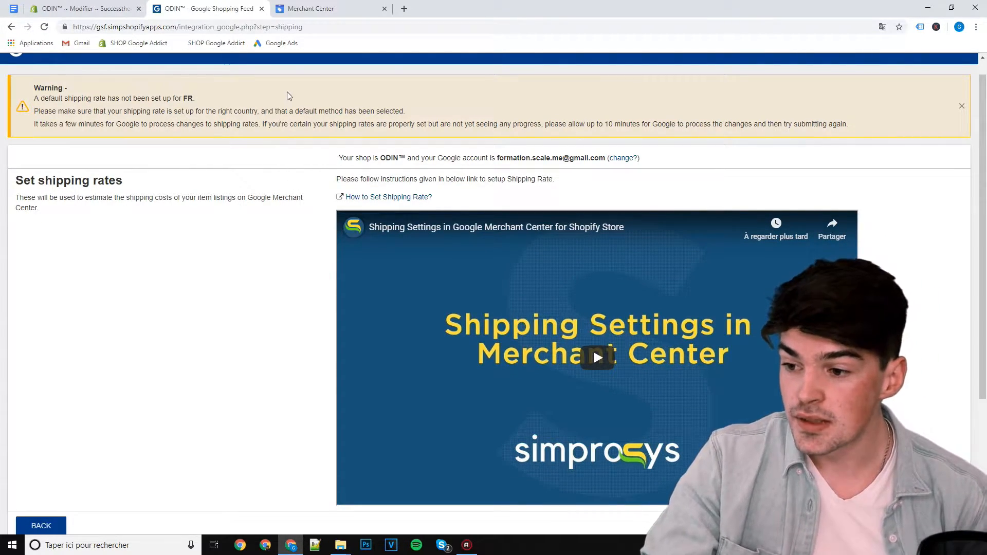
- In Merchant Center, create a new shipping service named "Livraison Offerte" with France as the service area
left_click(305, 5)
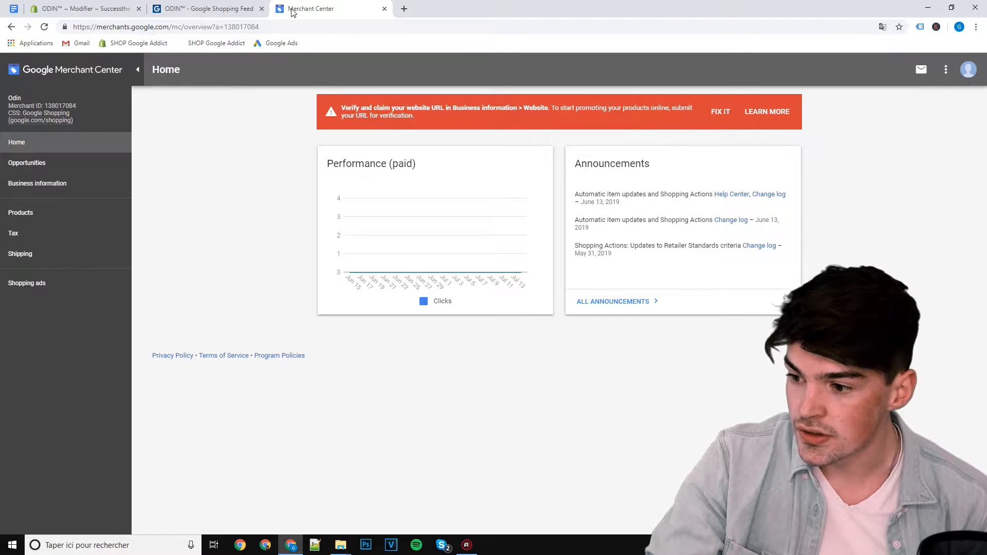
left_click(77, 254)
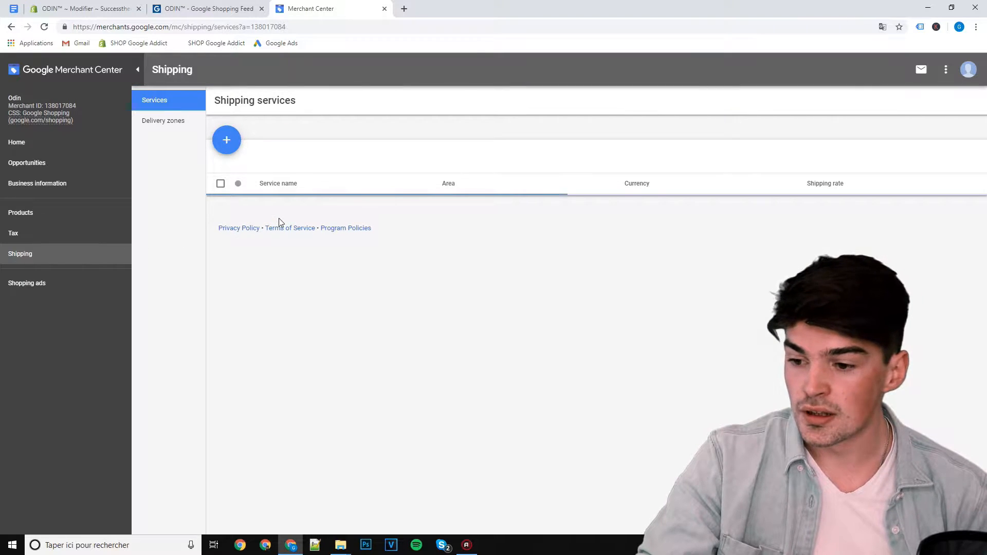
left_click(227, 139)
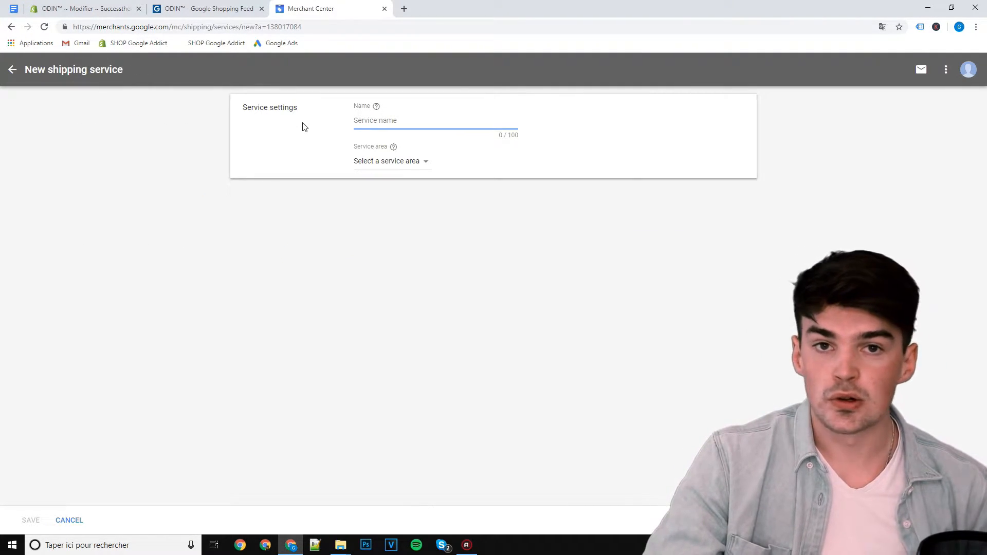
type("Livraison Offerte")
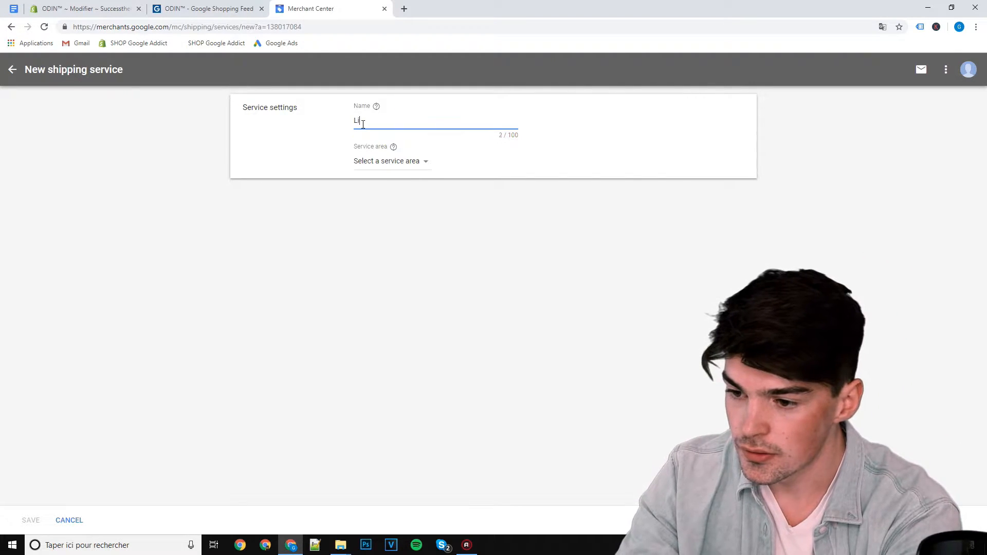
left_click(383, 168)
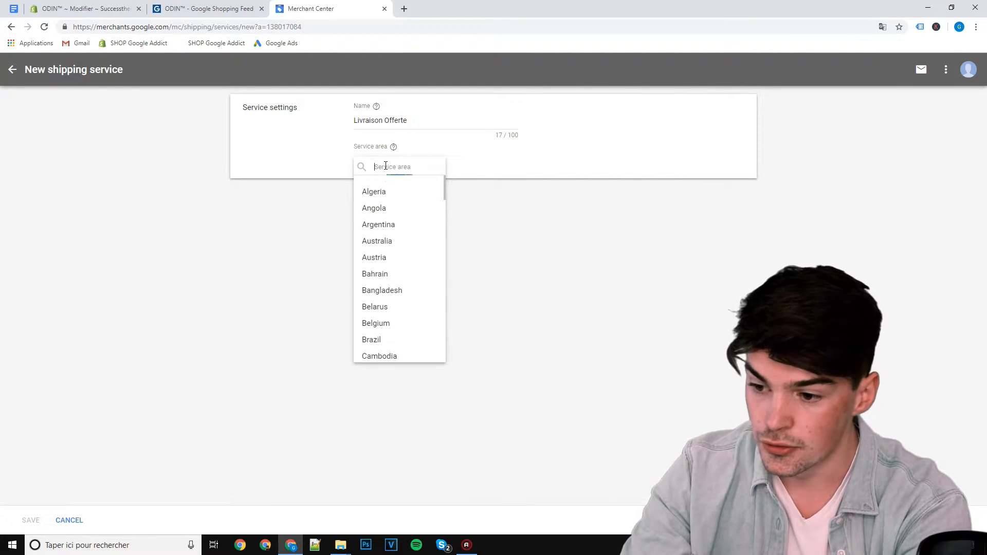
type("fr")
left_click(376, 192)
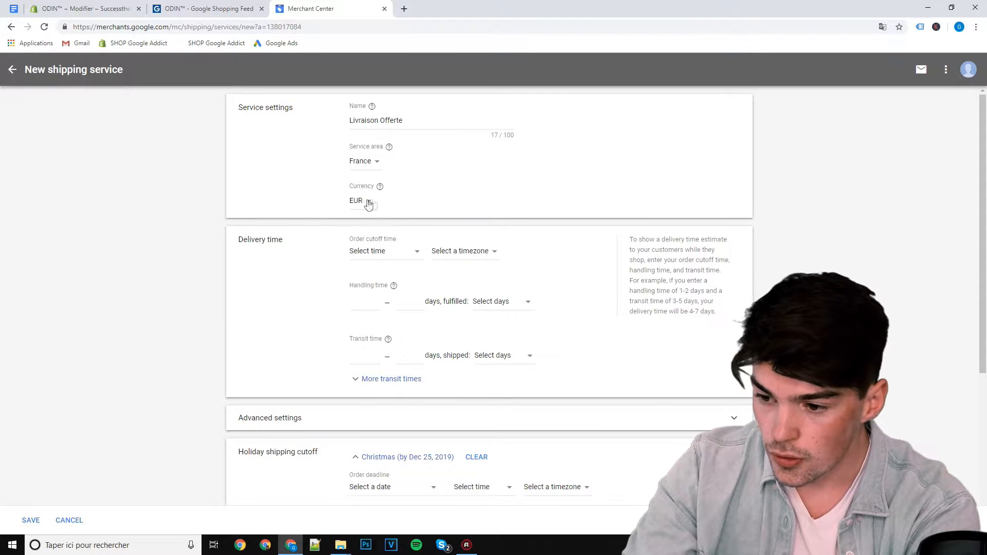
- Set the shipping service's transit time to 1–2 days, shipped Mon – Fri
scroll(369, 330, "down", 1)
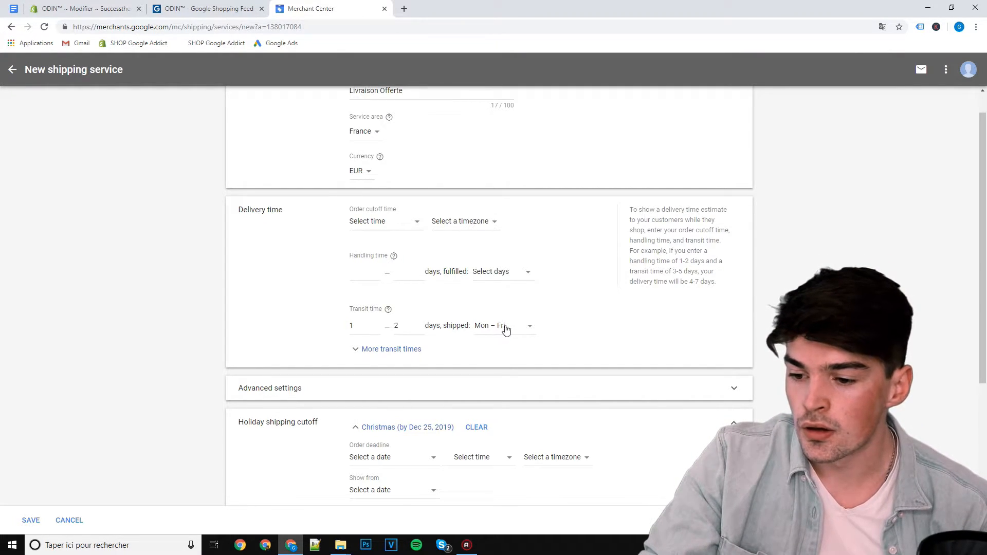
left_click(503, 326)
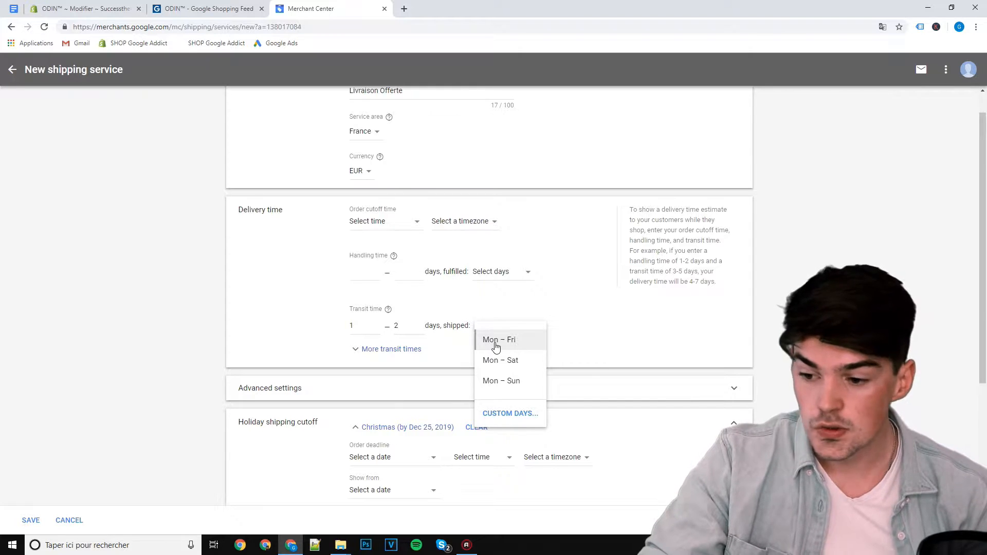
left_click(180, 338)
- Add a shipping rate named "Livraison Offerte" with a single fixed rate of €0.00 for all orders, and save the shipping service
scroll(180, 338, "down", 5)
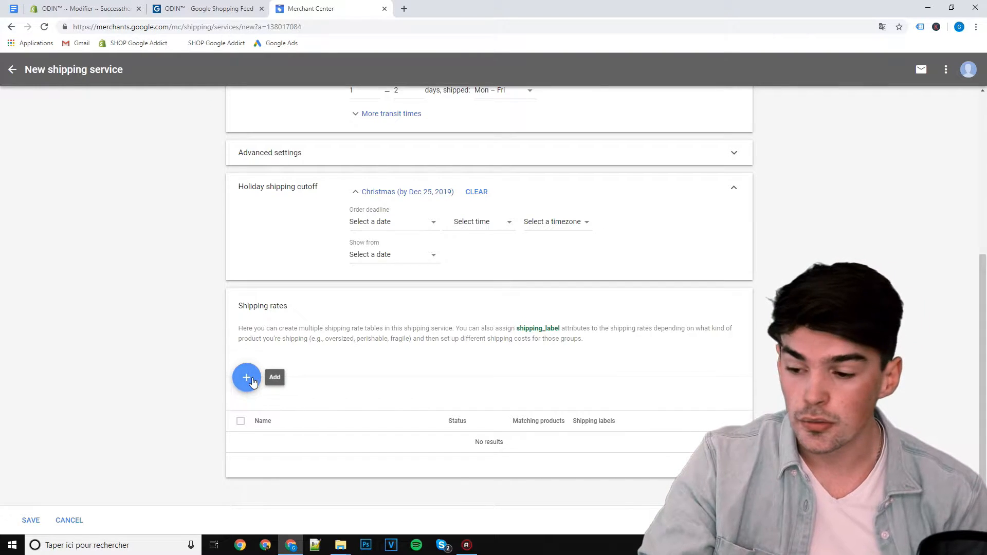
left_click(248, 379)
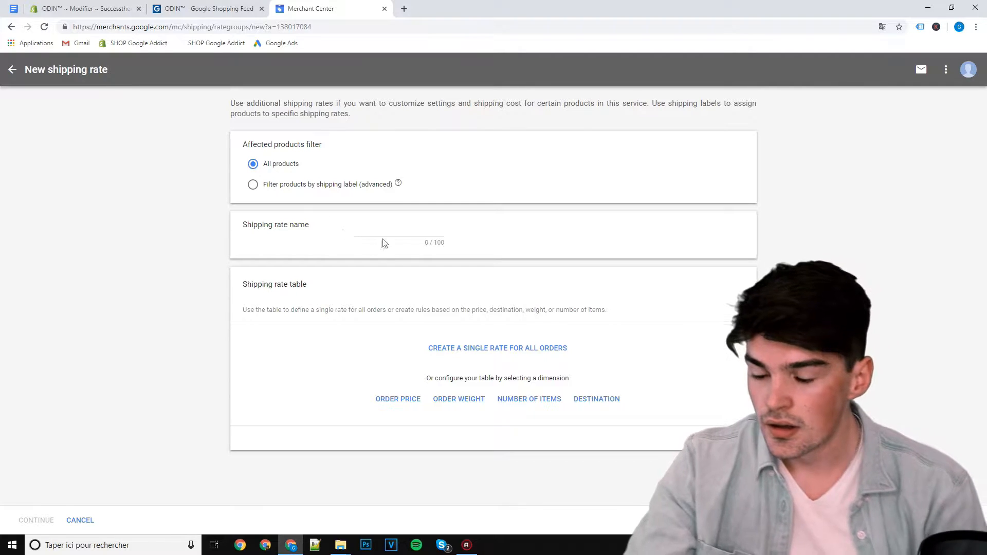
left_click(399, 231)
type("Livraison Offerte")
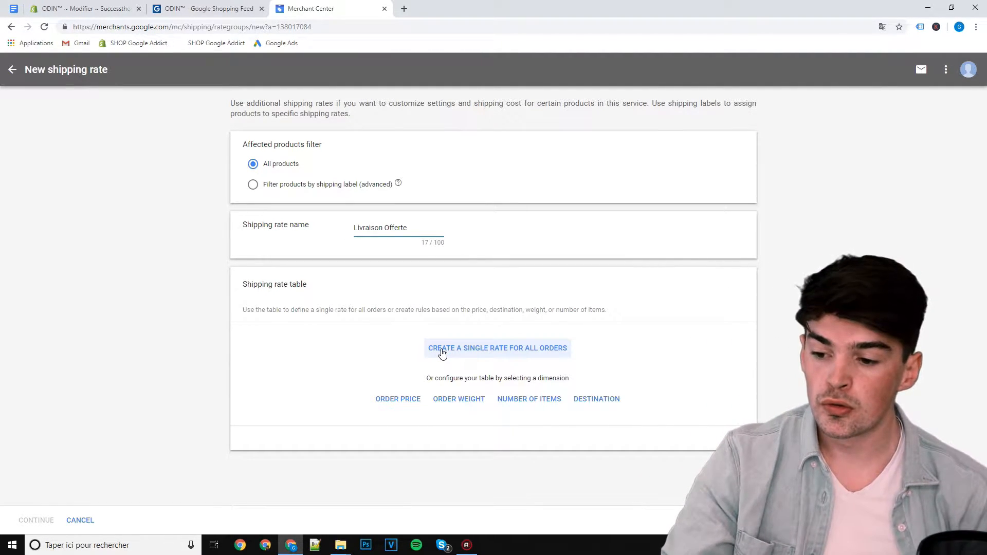
left_click(442, 350)
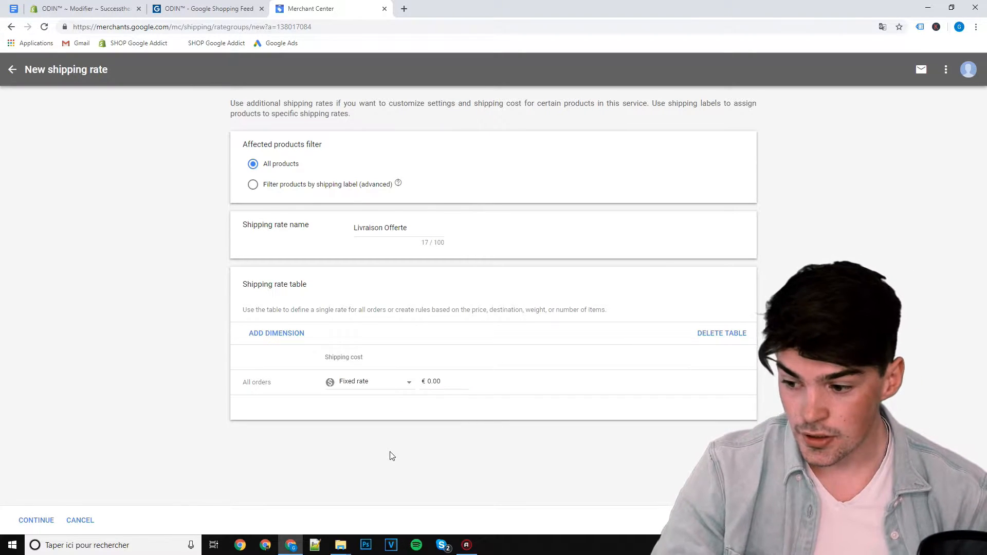
left_click(43, 522)
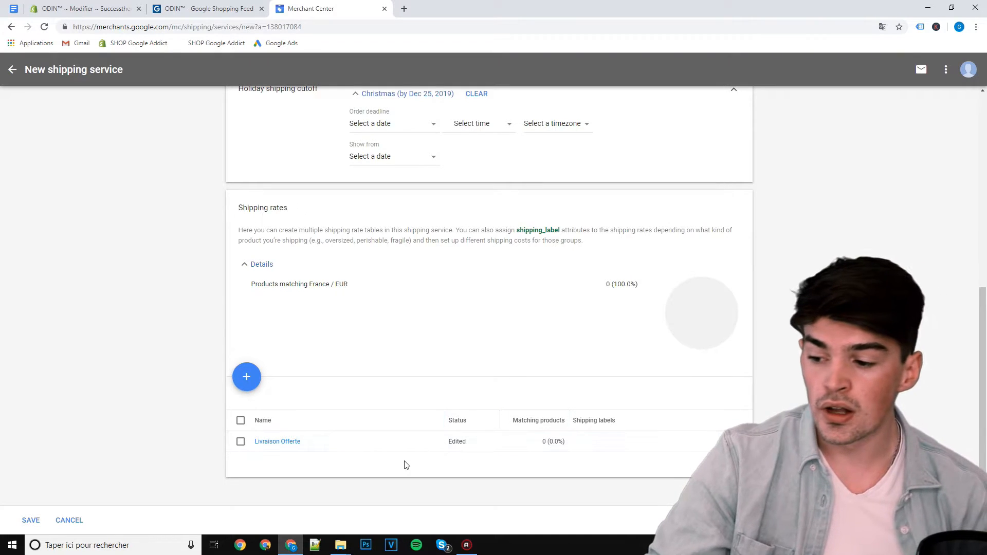
left_click(28, 522)
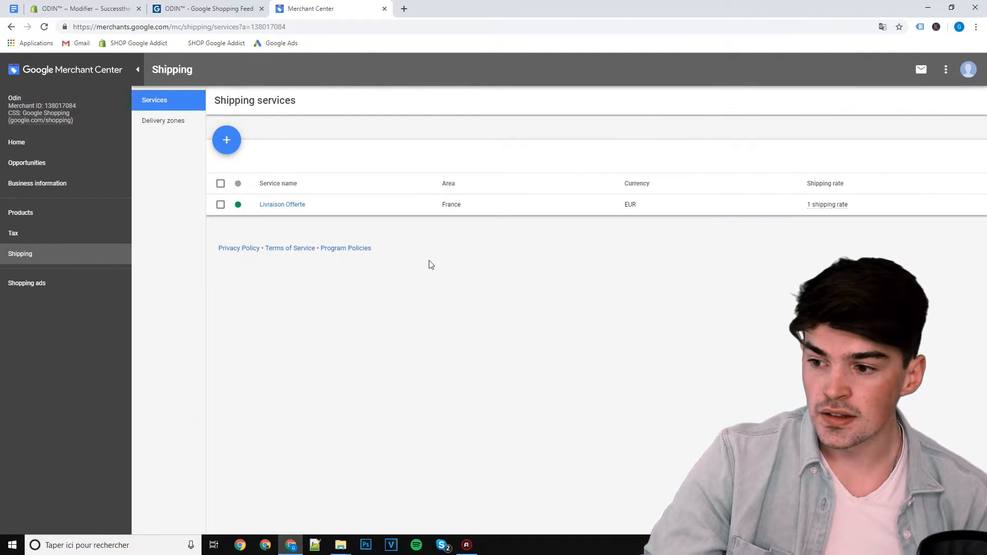
- Return to the Google Shopping Feed app and resubmit the shipping rates step to finish connecting Merchant Center
left_click(216, 8)
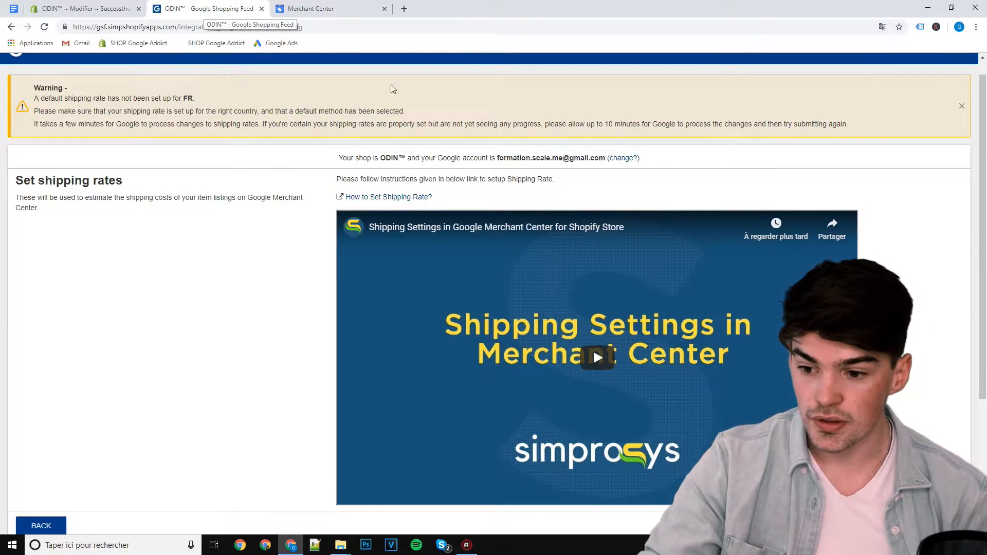
right_click(451, 172)
left_click(971, 284)
scroll(972, 285, "down", 3)
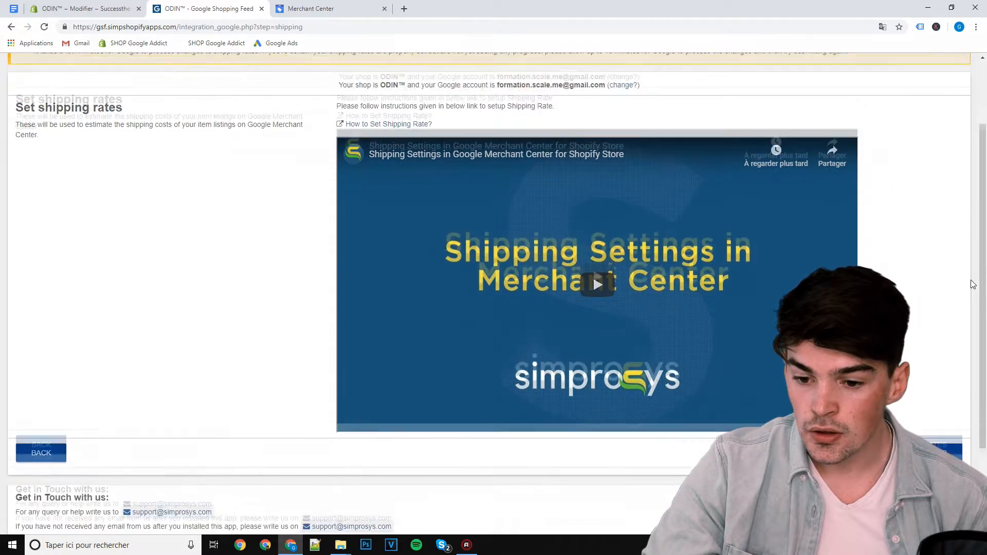
left_click(901, 371)
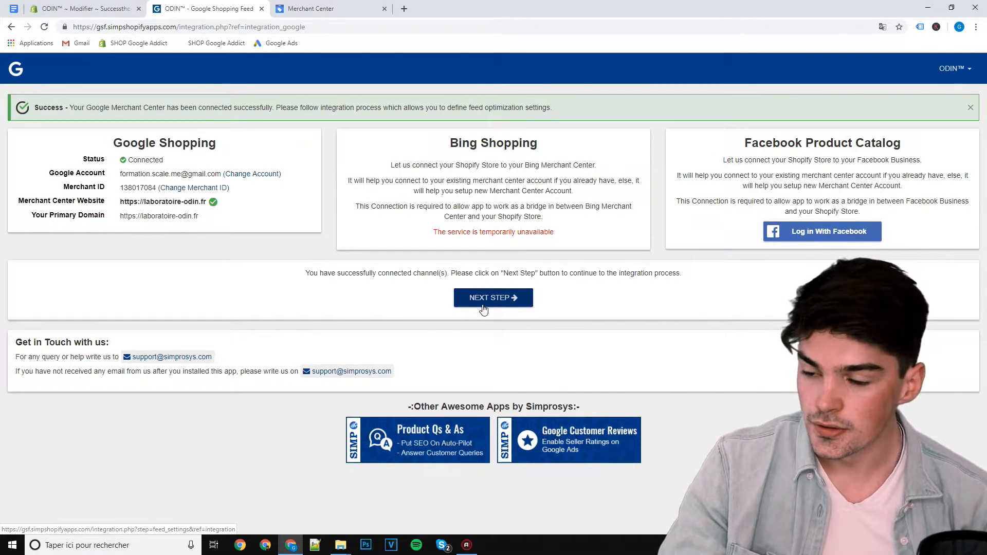
- Continue to the Shopify sync settings and select the search engine optimized title and search engine optimized description for products
left_click(483, 307)
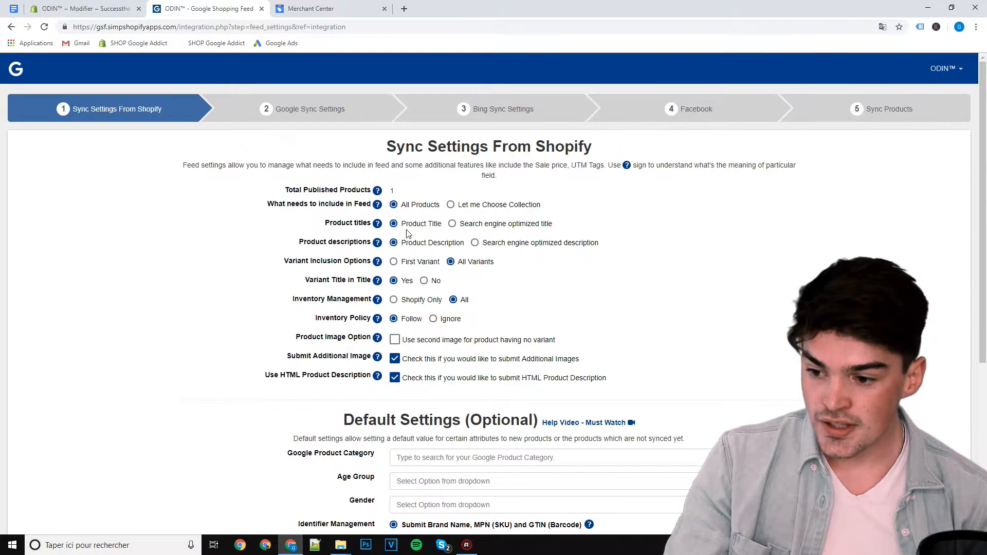
left_click(452, 224)
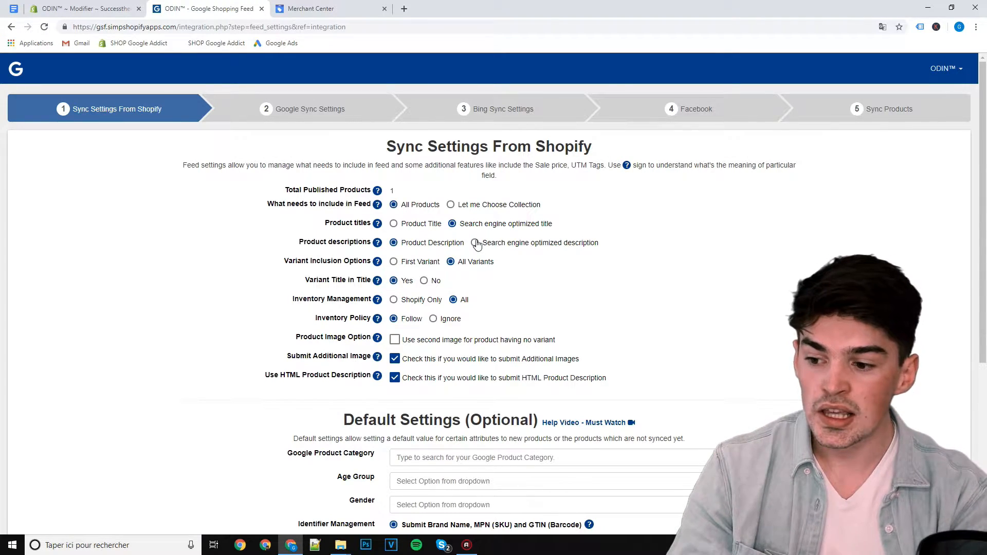
left_click(476, 243)
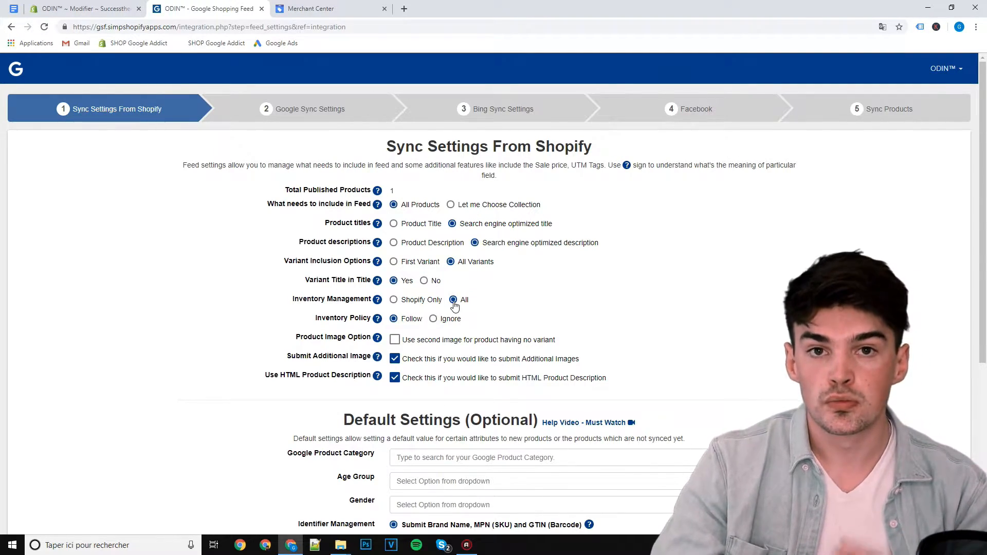
- Review the remaining Shopify sync settings and the optional defaults, including the choices offered for Age Group and Gender
scroll(454, 306, "down", 1)
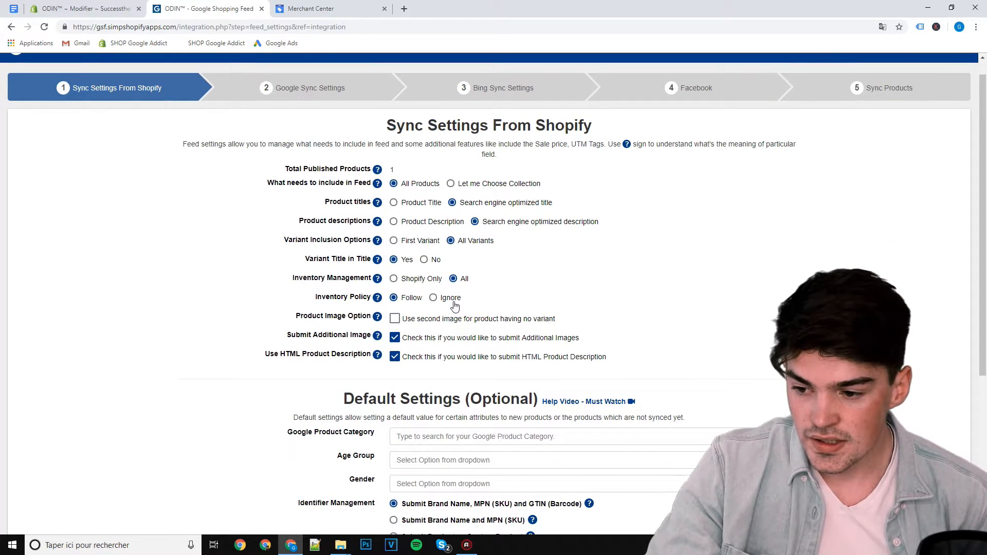
scroll(455, 305, "down", 1)
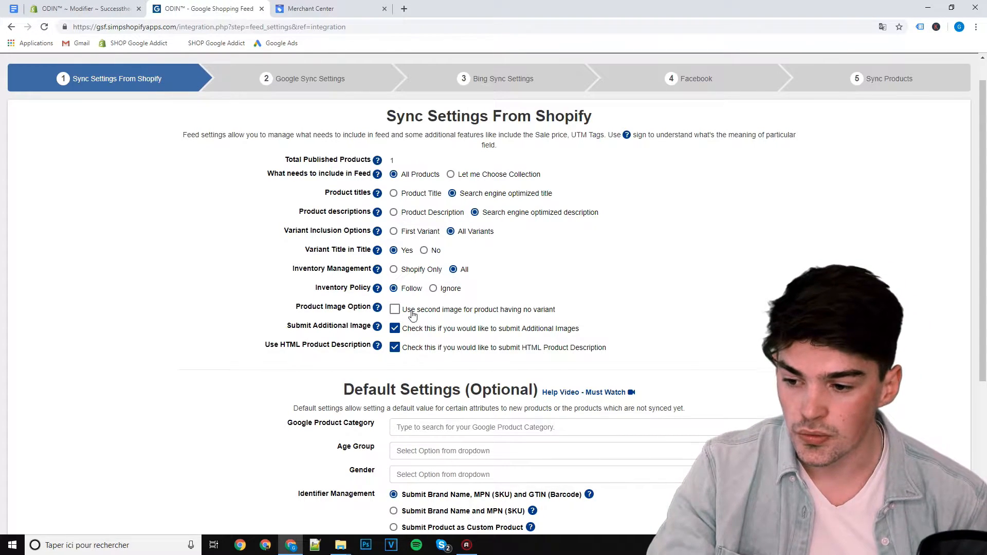
scroll(407, 220, "down", 2)
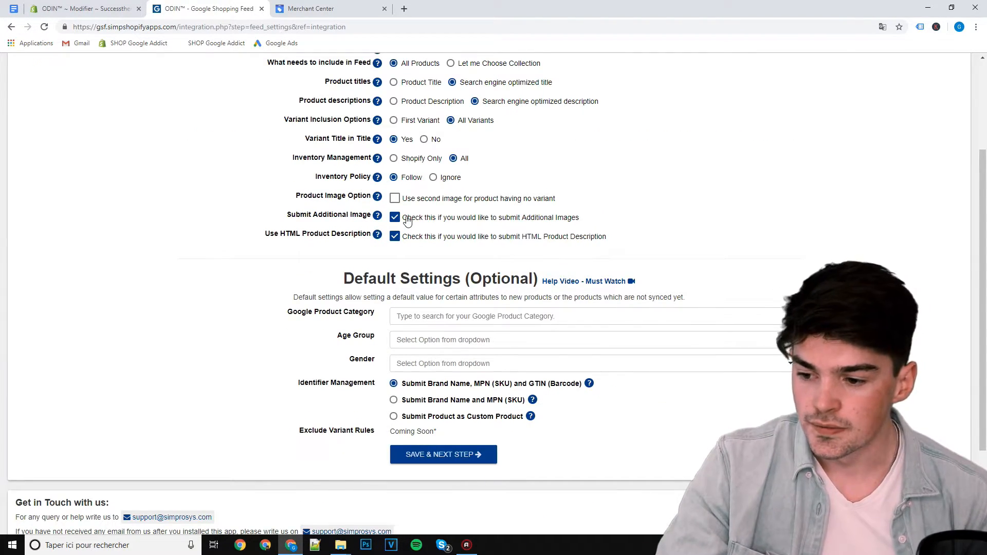
scroll(407, 220, "down", 1)
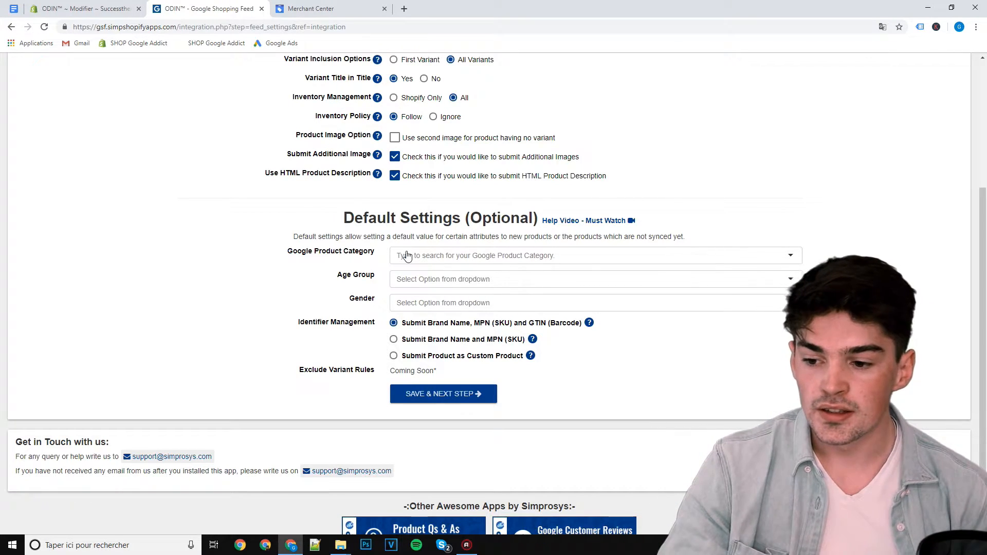
left_click(400, 280)
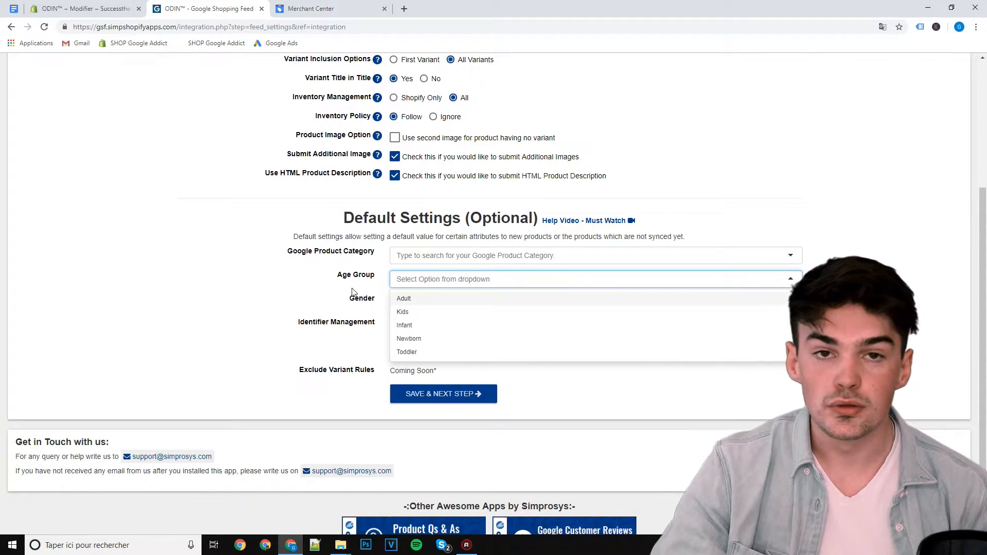
left_click(366, 293)
left_click(403, 304)
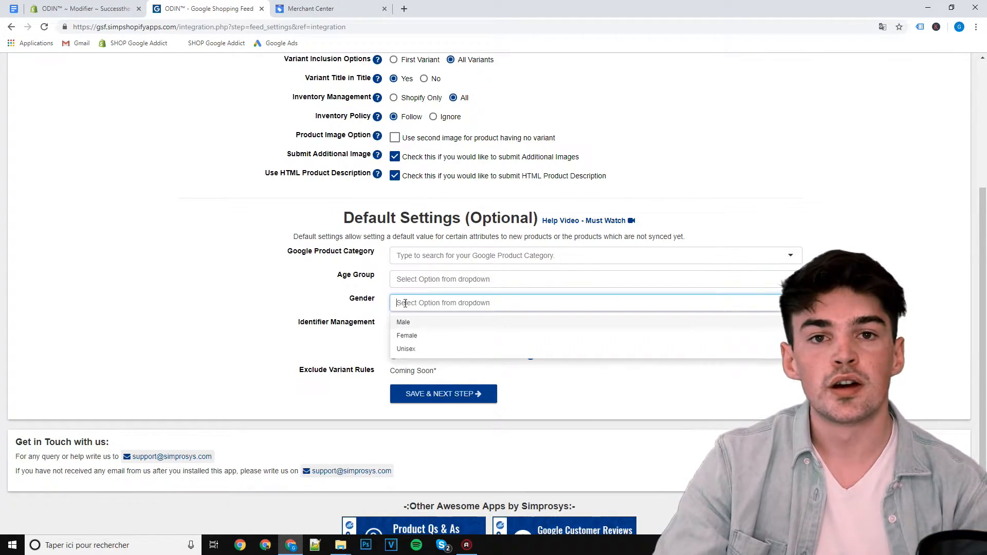
left_click(333, 307)
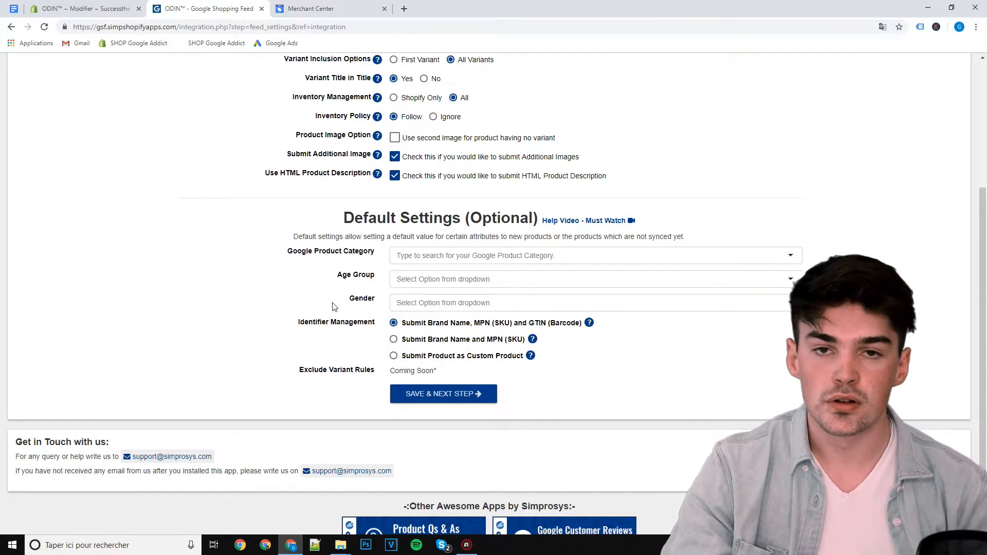
- Set the default Google Product Category to "Santé et beauté > Hygiène personnelle > Soin des cheveux > Correcteurs pour perte de cheveux"
left_click(418, 255)
type("cheveux")
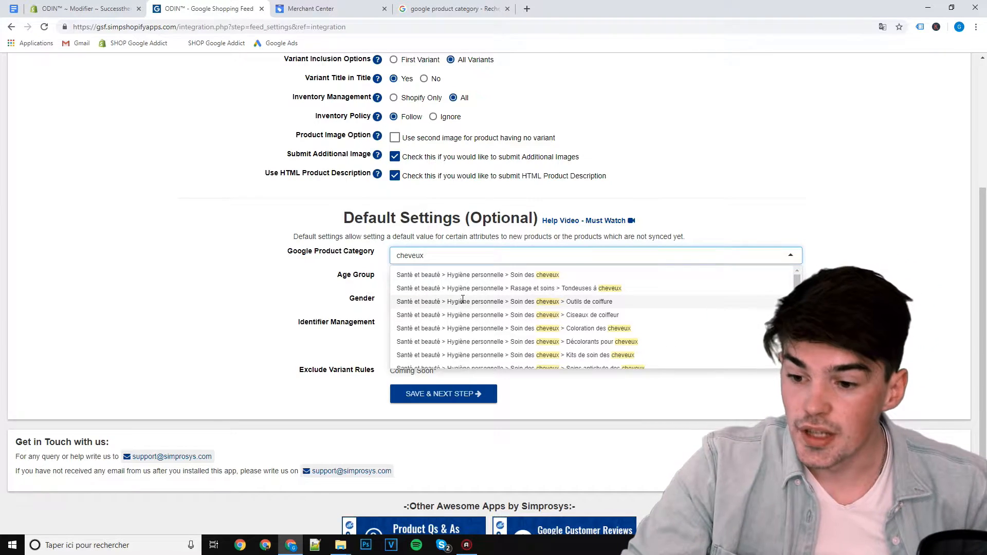
scroll(463, 299, "down", 5)
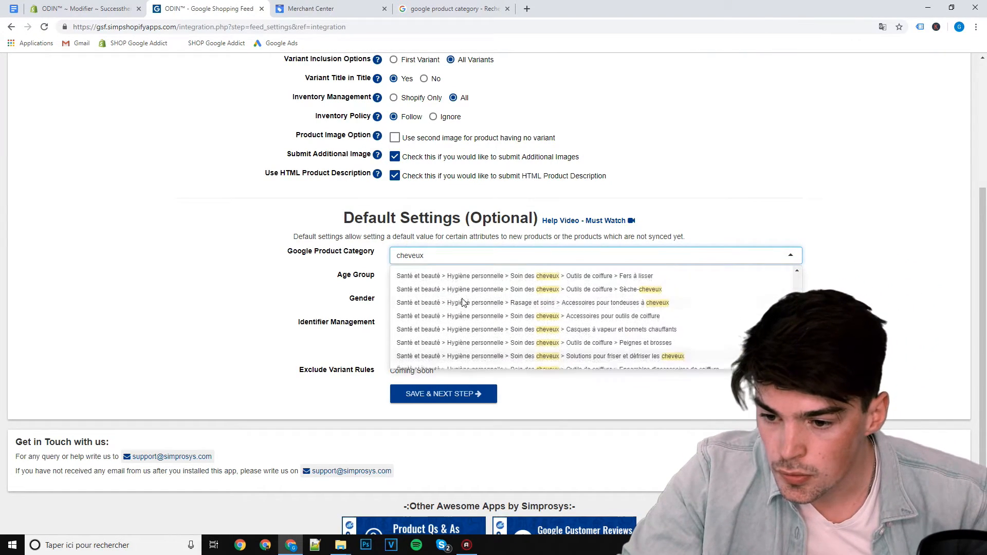
scroll(463, 300, "up", 2)
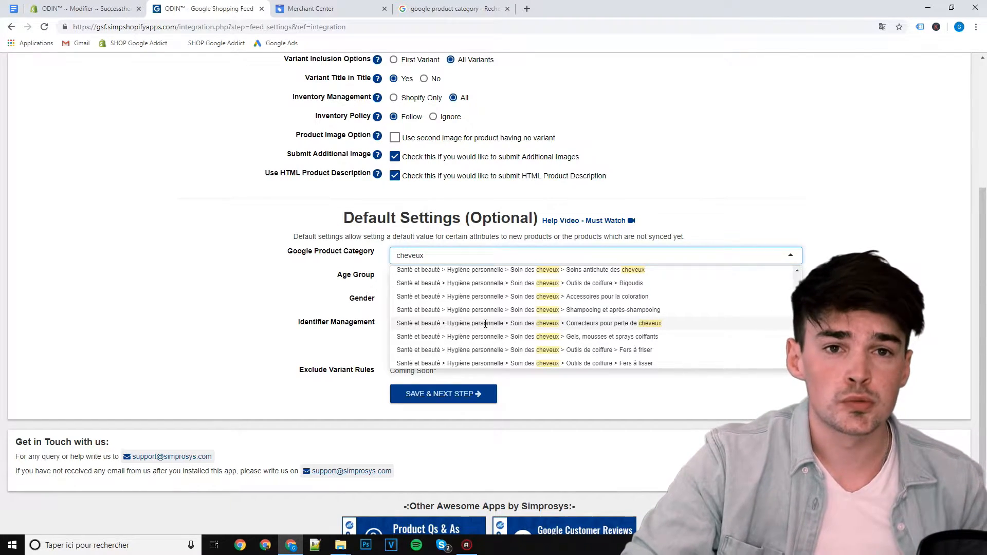
left_click(485, 323)
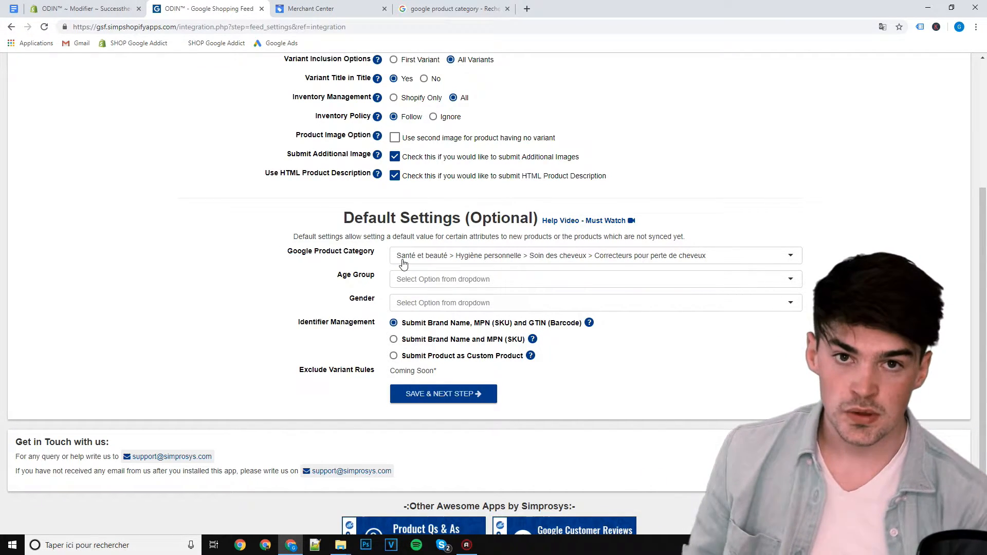
- Set the default Age Group to Adult, Gender to Male and Identifier Management to Submit Product as Custom Product, and save the Shopify sync settings
left_click(412, 279)
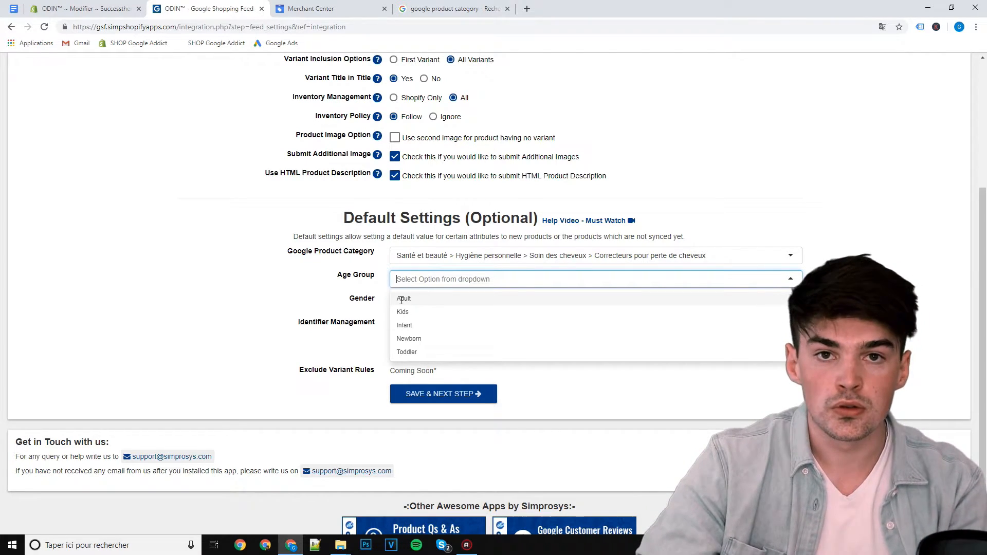
left_click(401, 299)
left_click(400, 303)
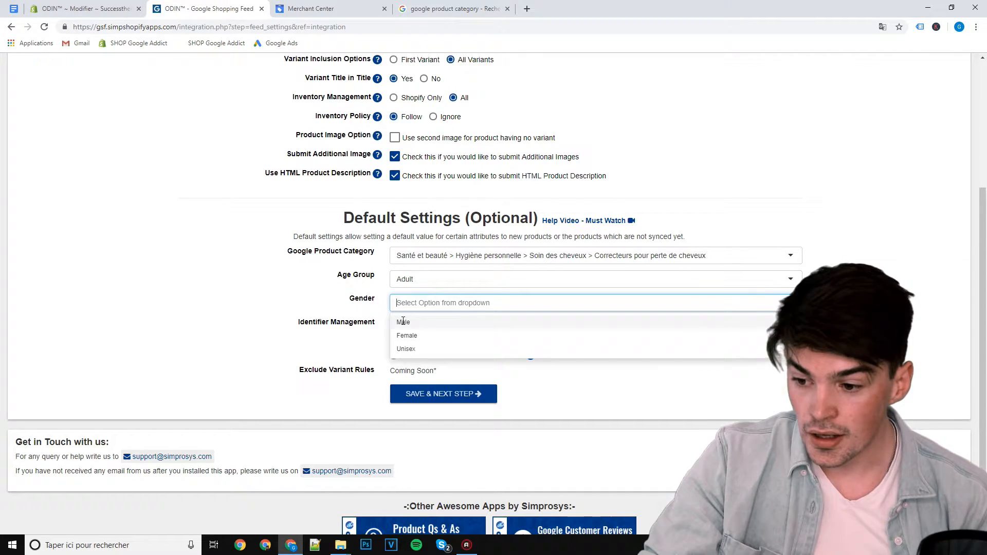
left_click(403, 321)
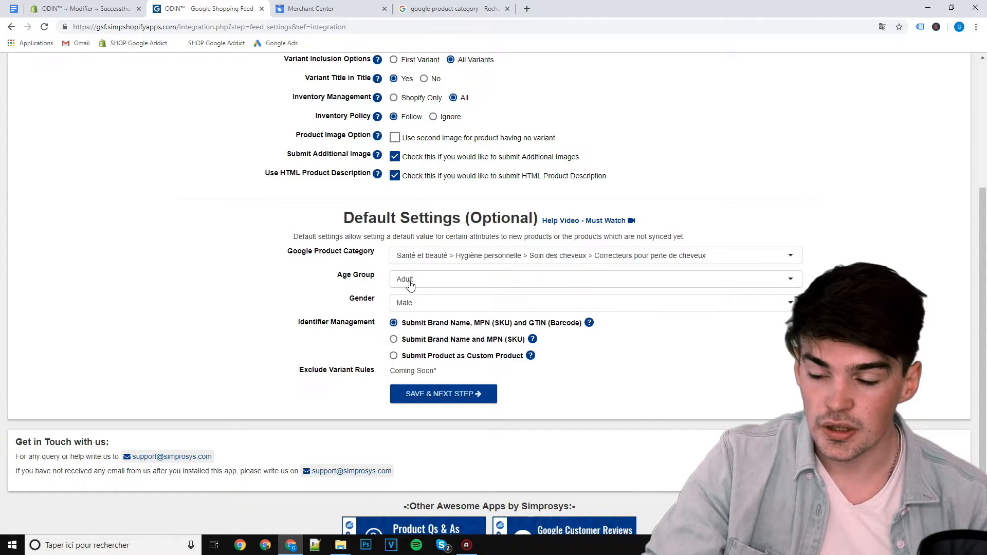
left_click(492, 360)
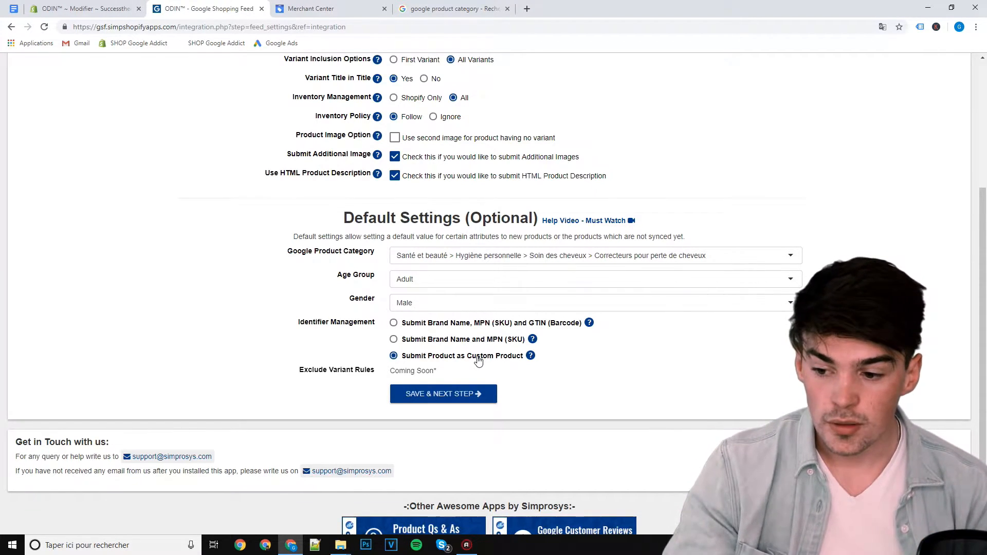
left_click(415, 395)
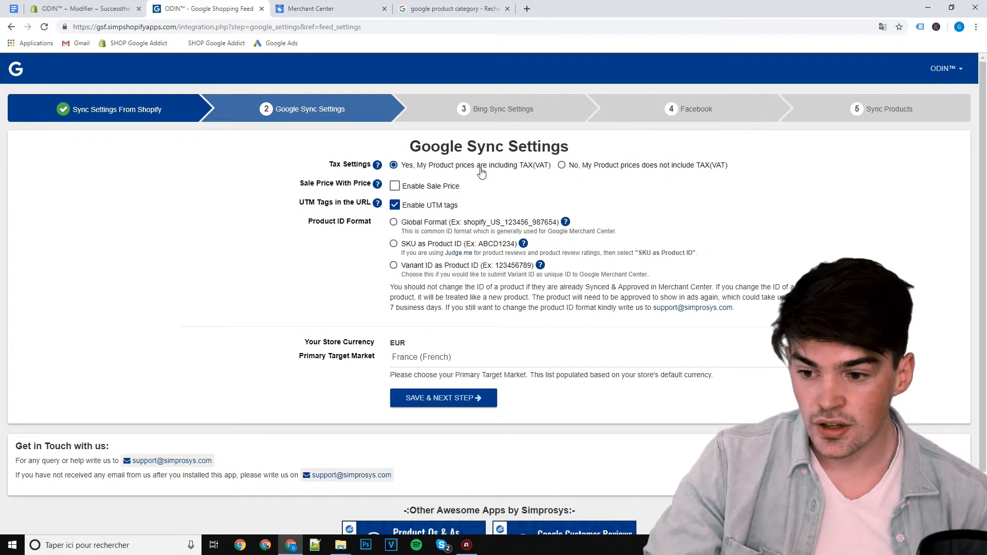
- Save the Google sync settings with Sale Price enabled and Variant ID as Product ID, and skip the Bing and Facebook connections
left_click(395, 186)
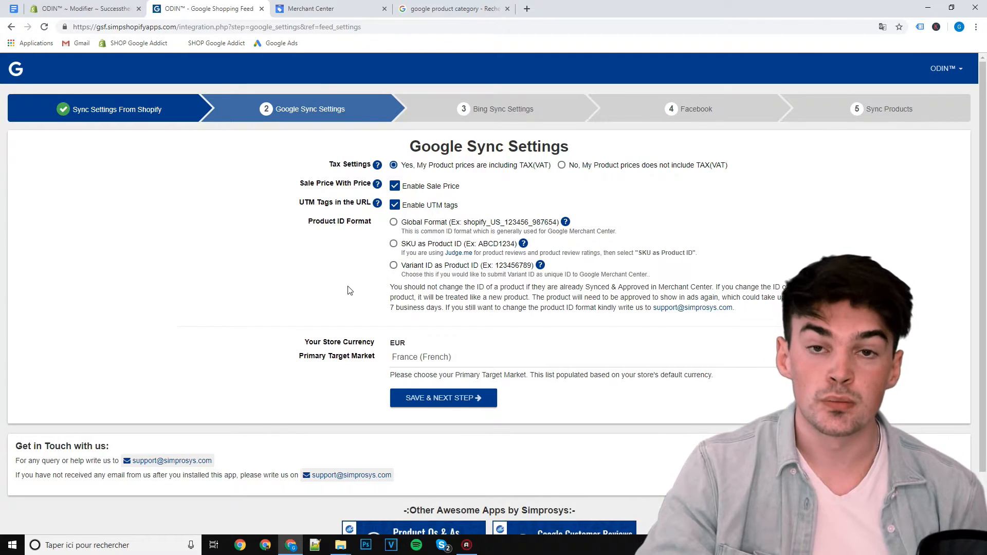
left_click(402, 269)
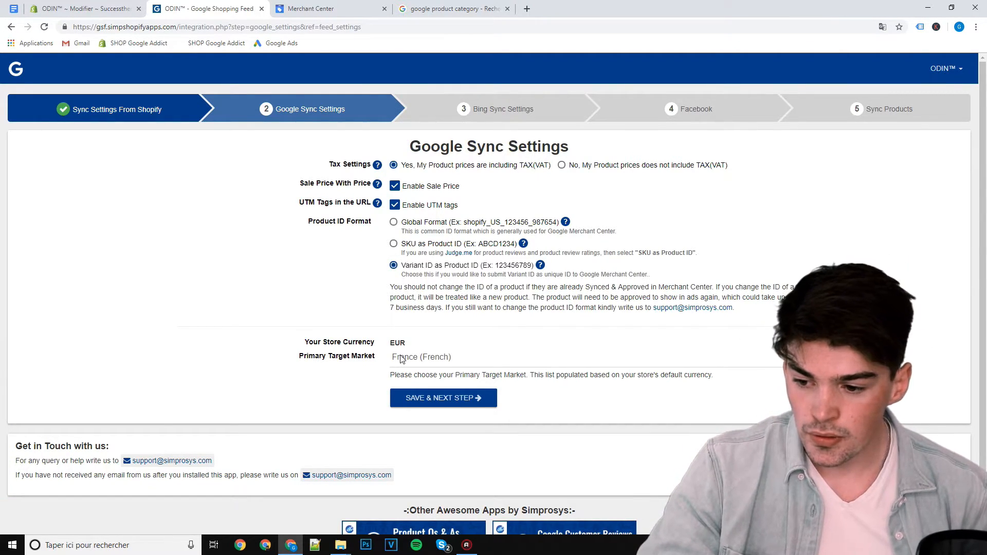
left_click(442, 398)
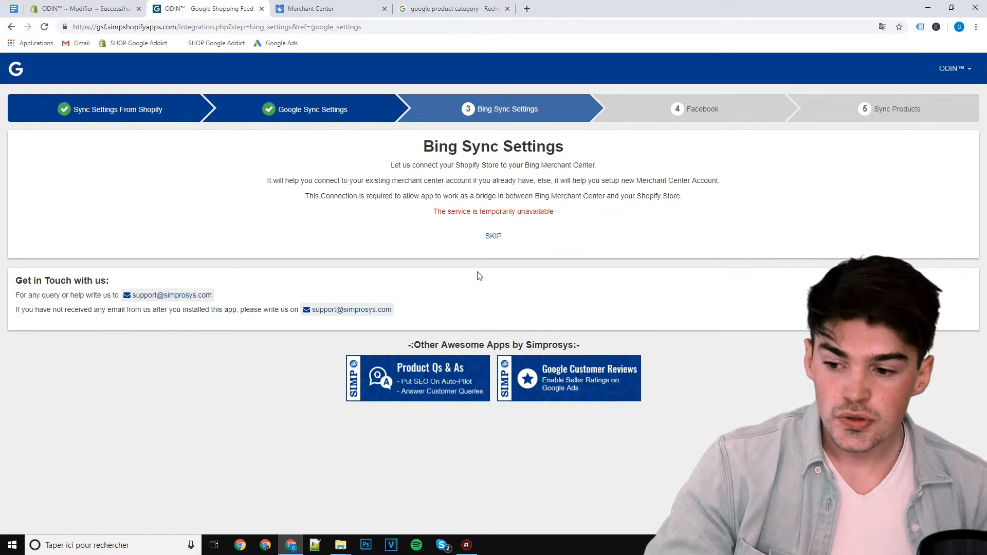
left_click(494, 236)
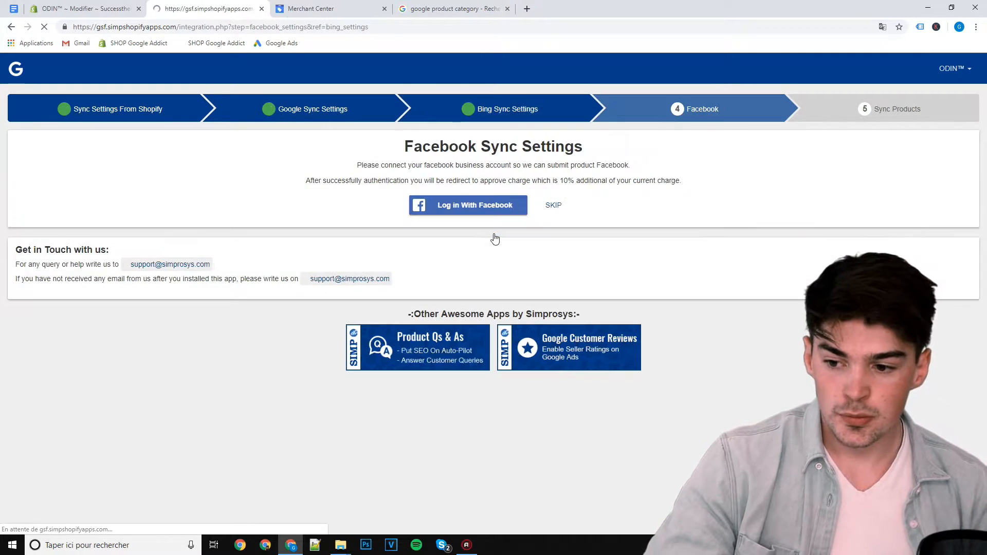
left_click(555, 212)
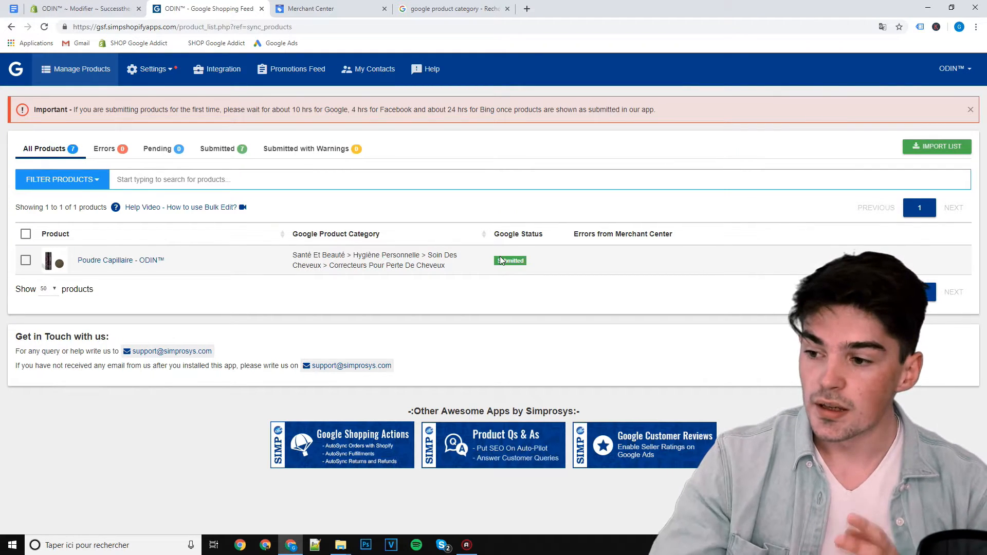
- Return to Merchant Center and open the form for linking another Google Ads account
left_click(262, 8)
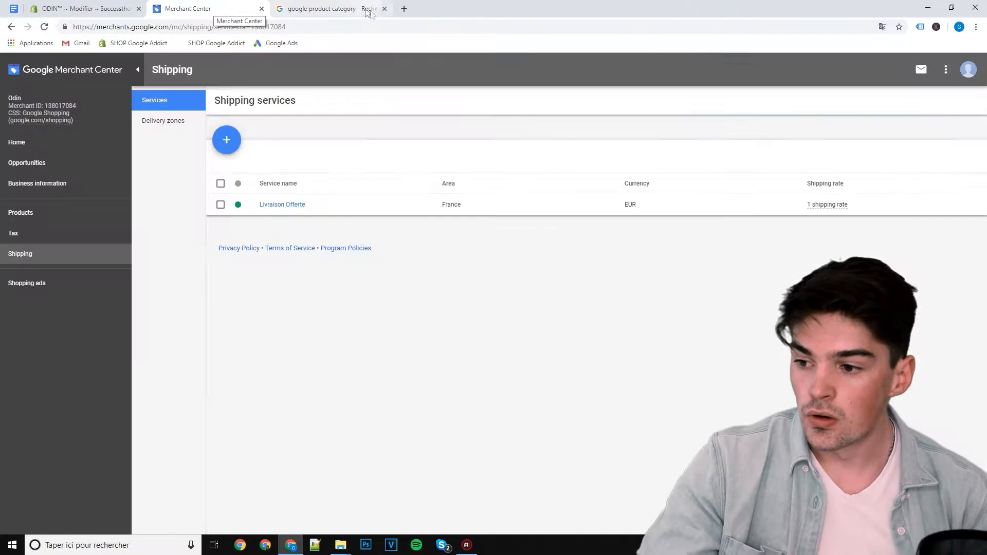
left_click(385, 9)
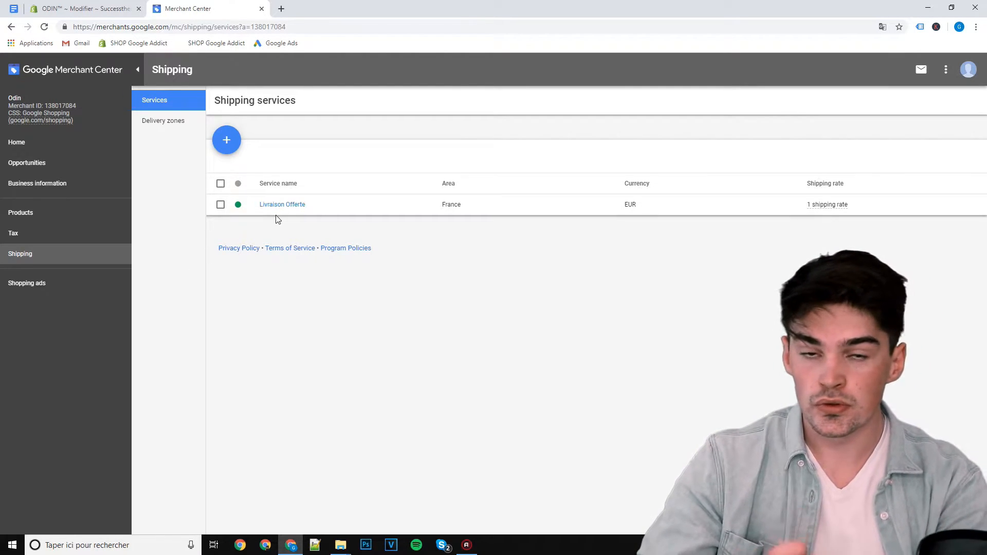
left_click(946, 70)
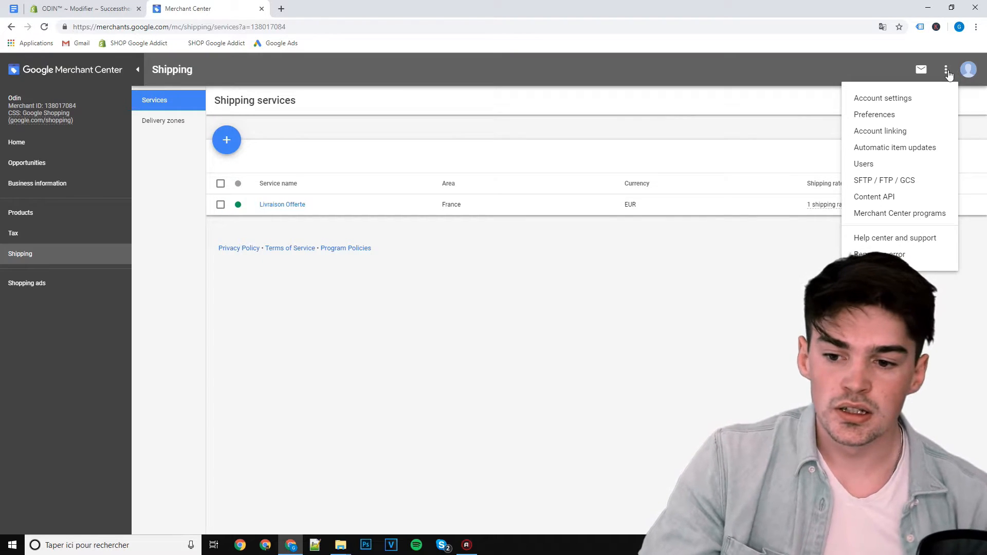
left_click(888, 132)
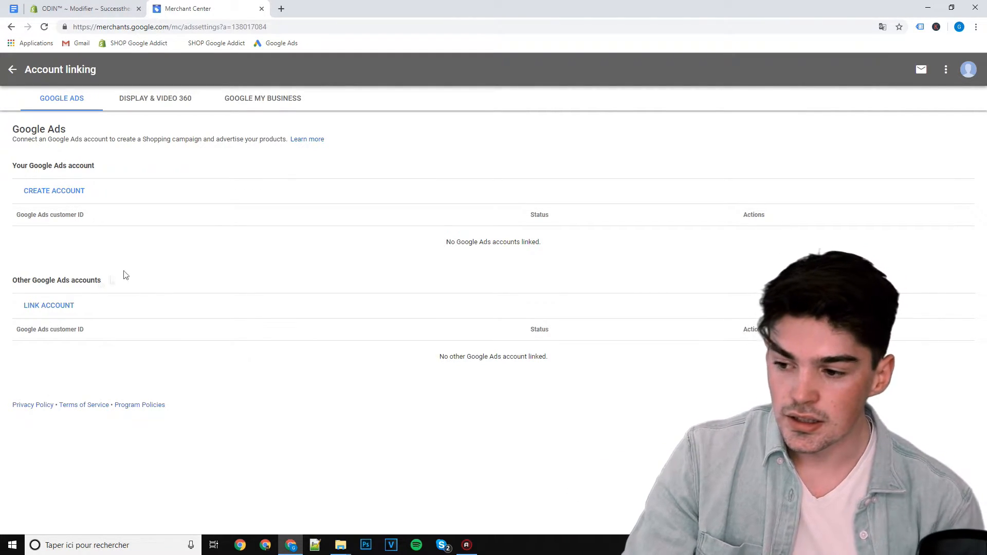
left_click(50, 307)
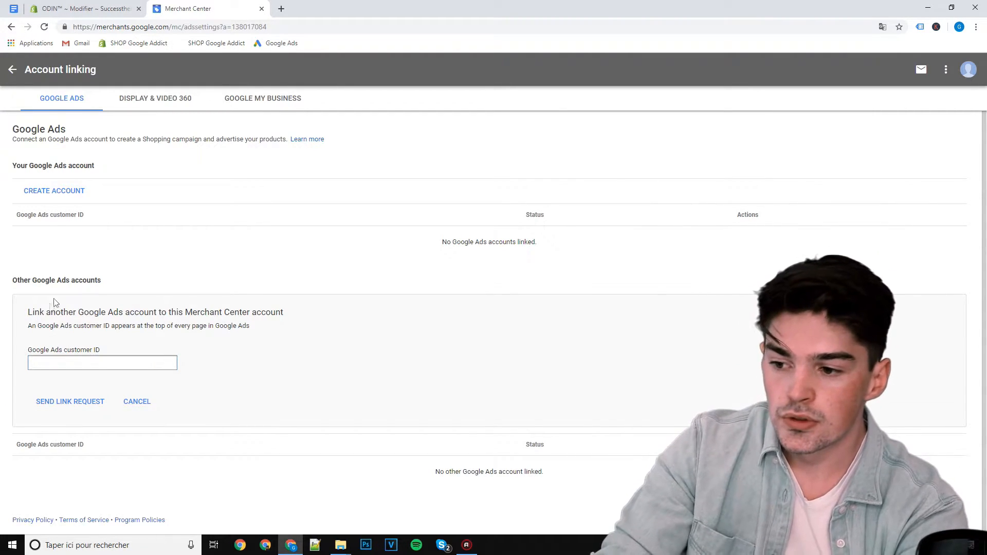
- Copy the Google Ads customer ID from the Google Ads account and send a link request for it from Merchant Center
middle_click(278, 43)
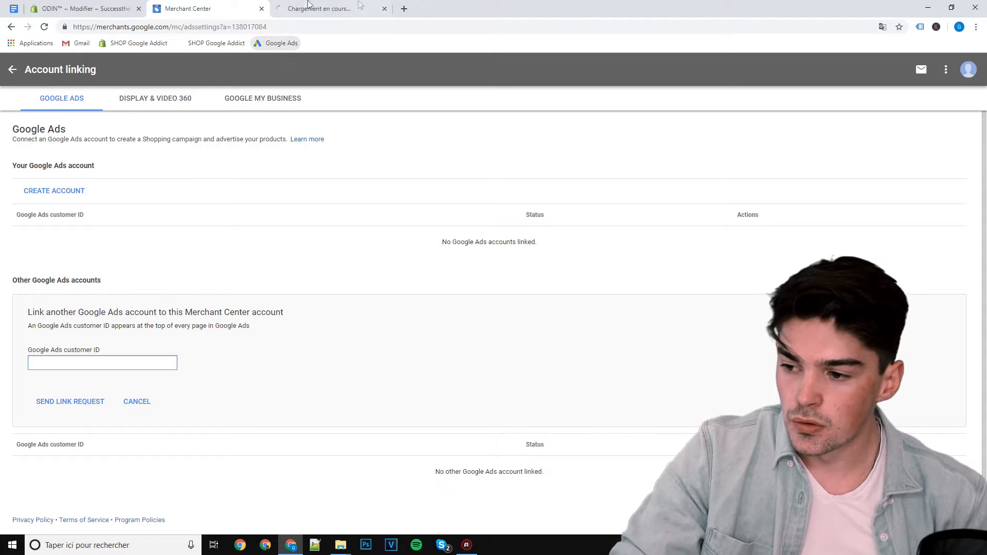
left_click(309, 7)
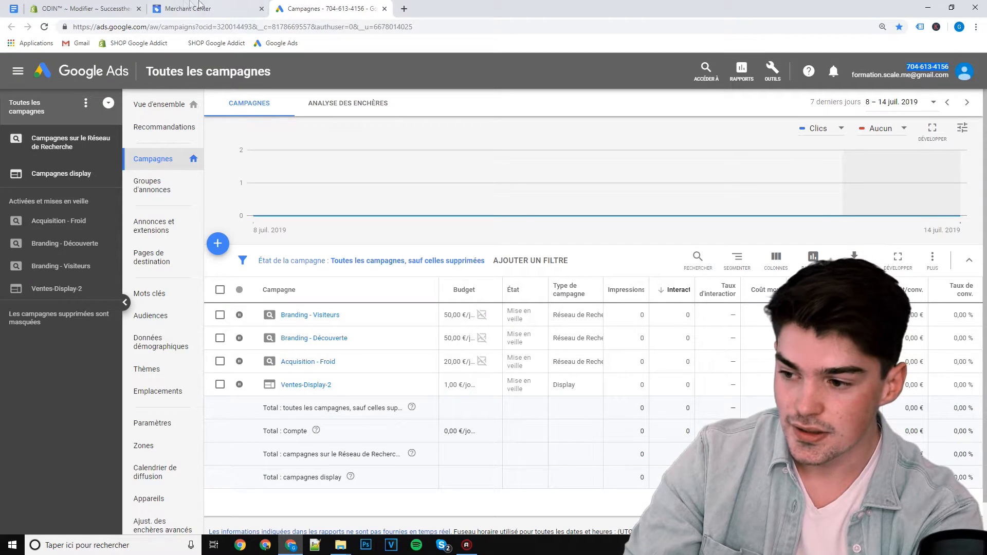
left_click(200, 5)
key("ctrl+v")
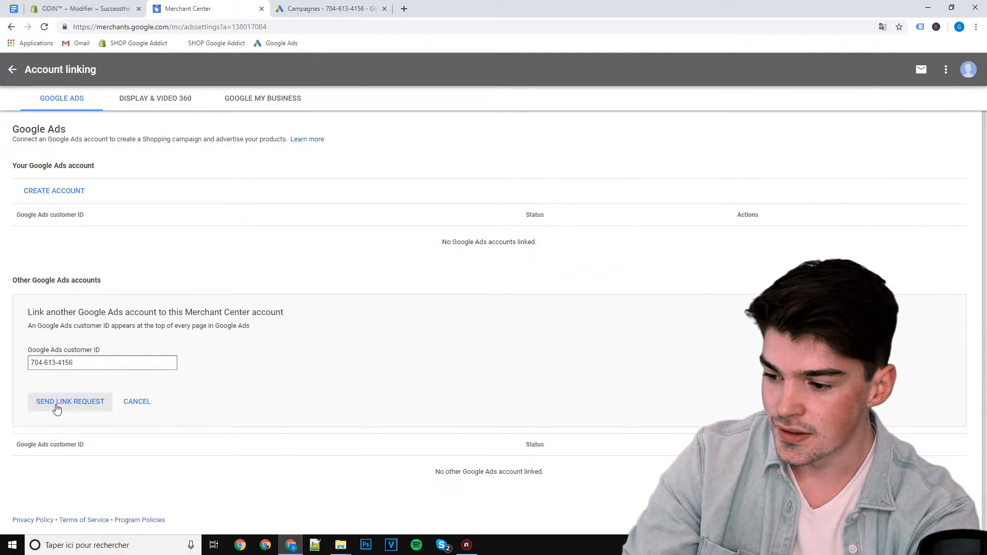
left_click(56, 402)
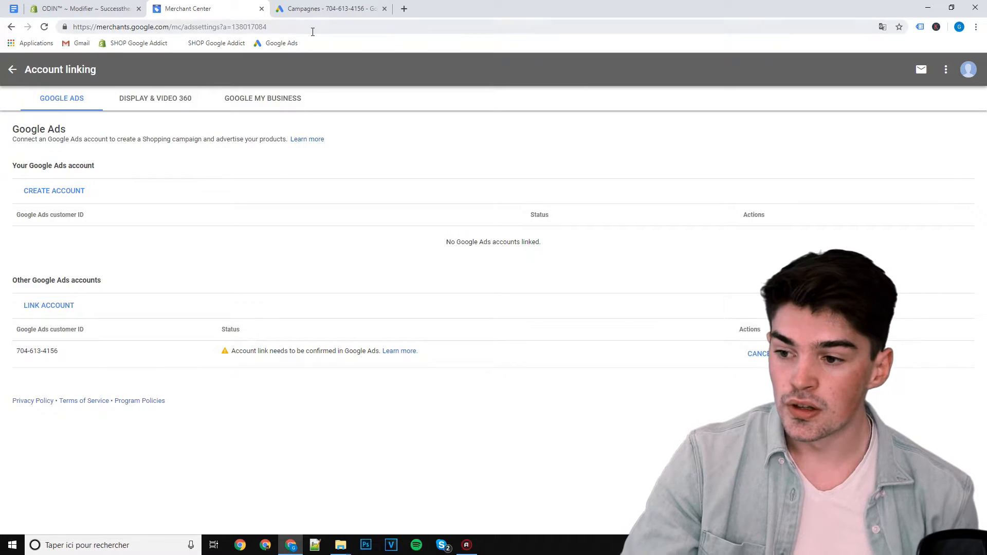
- Switch to Google Ads and approve the pending Merchant Center link request from the Odin store in the linked accounts
left_click(313, 7)
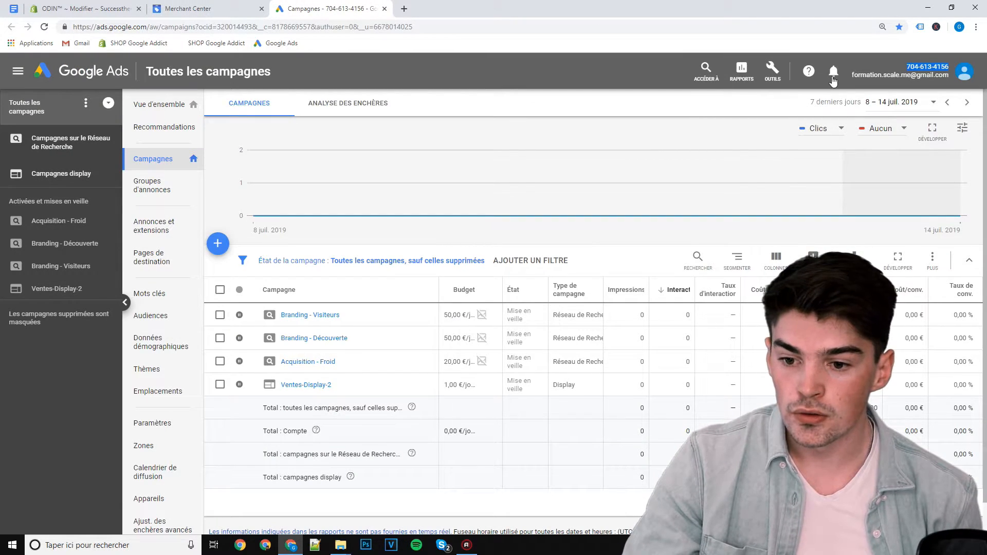
left_click(834, 77)
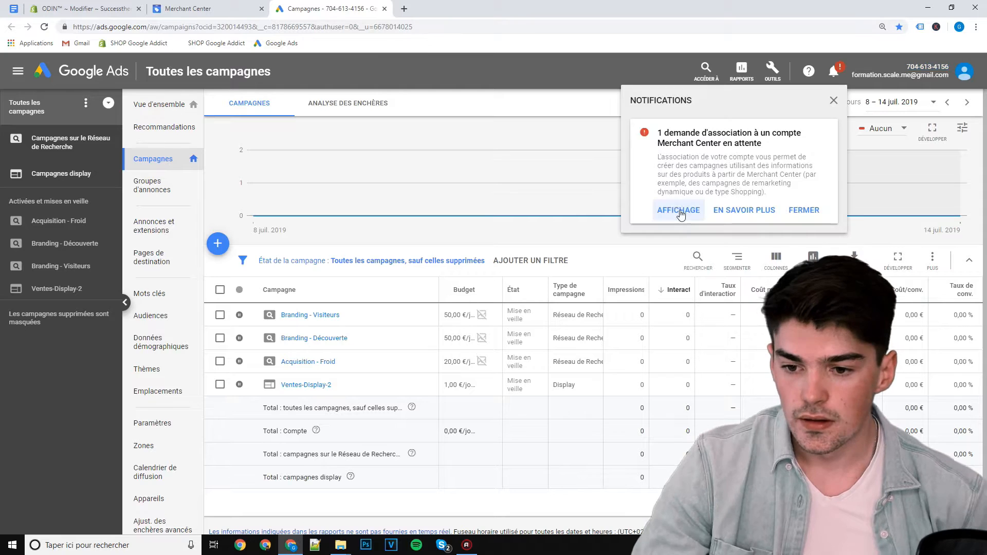
left_click(772, 75)
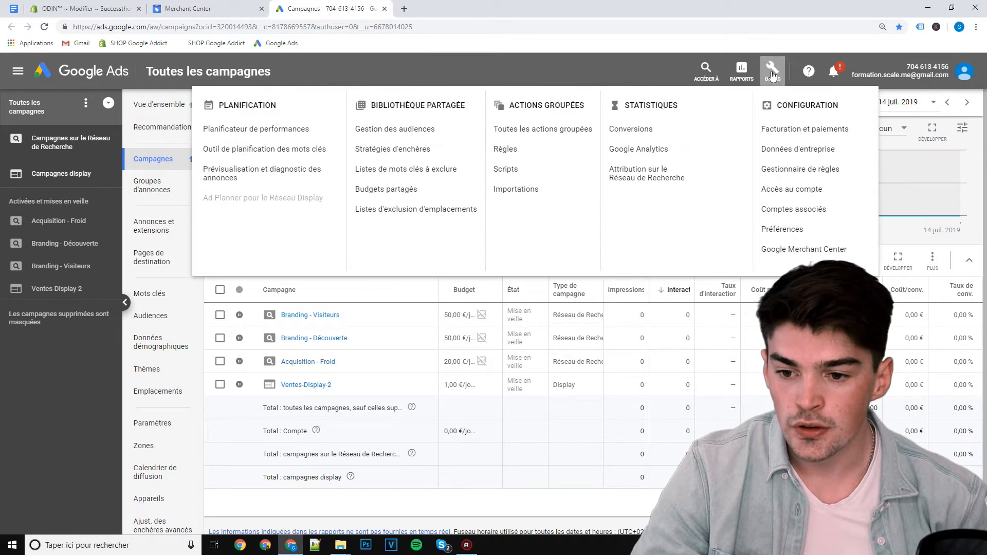
left_click(797, 214)
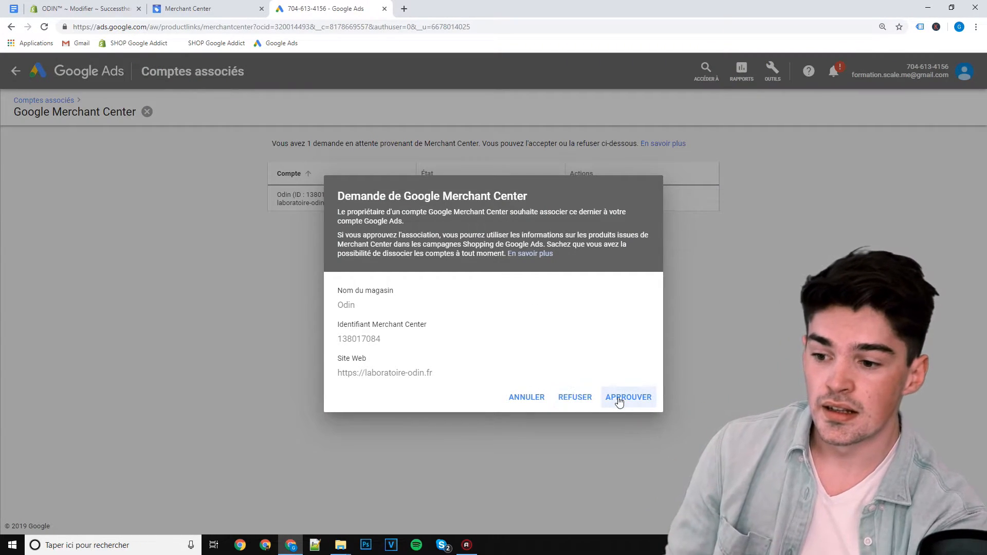
left_click(619, 402)
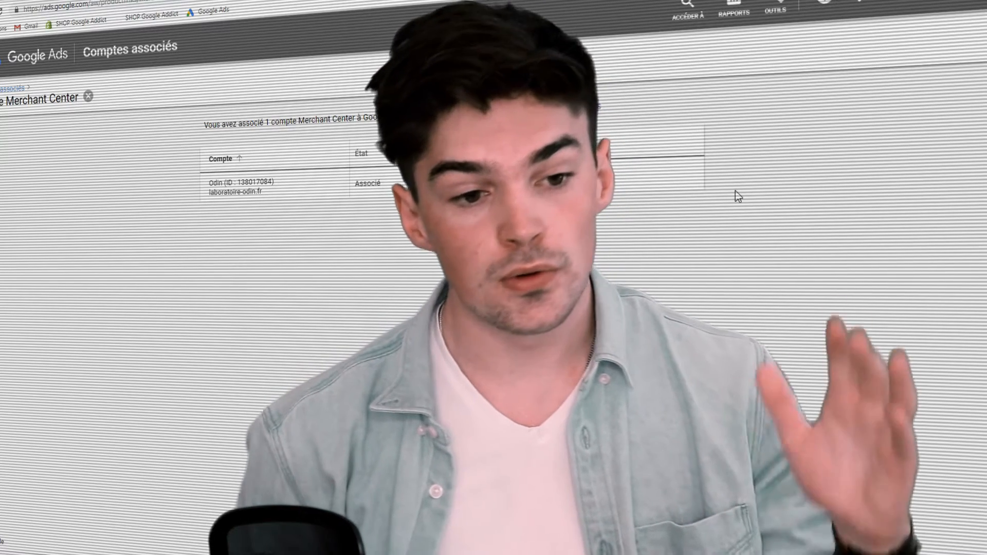
- Open the Google Ads conversion actions and start a new conversion action for the website
left_click(769, 17)
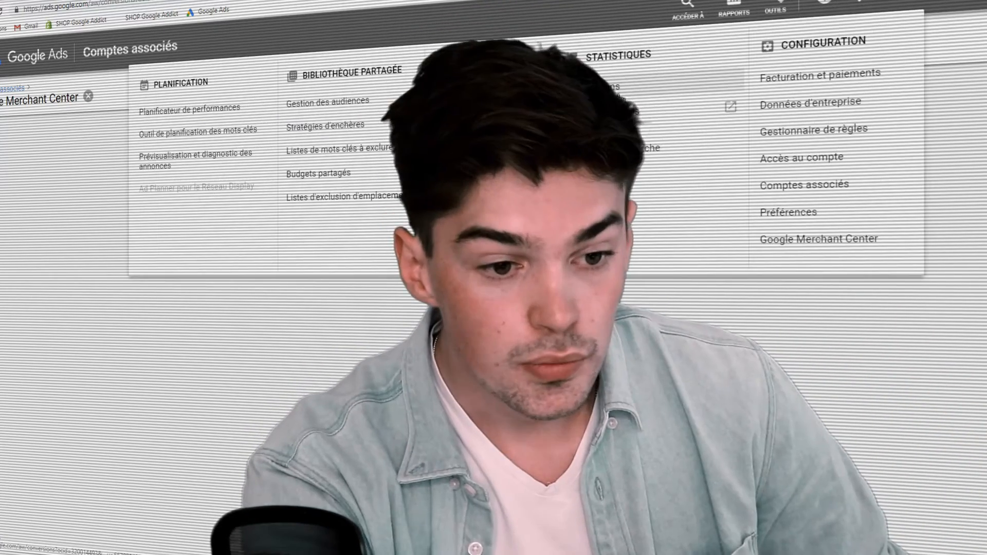
left_click(641, 85)
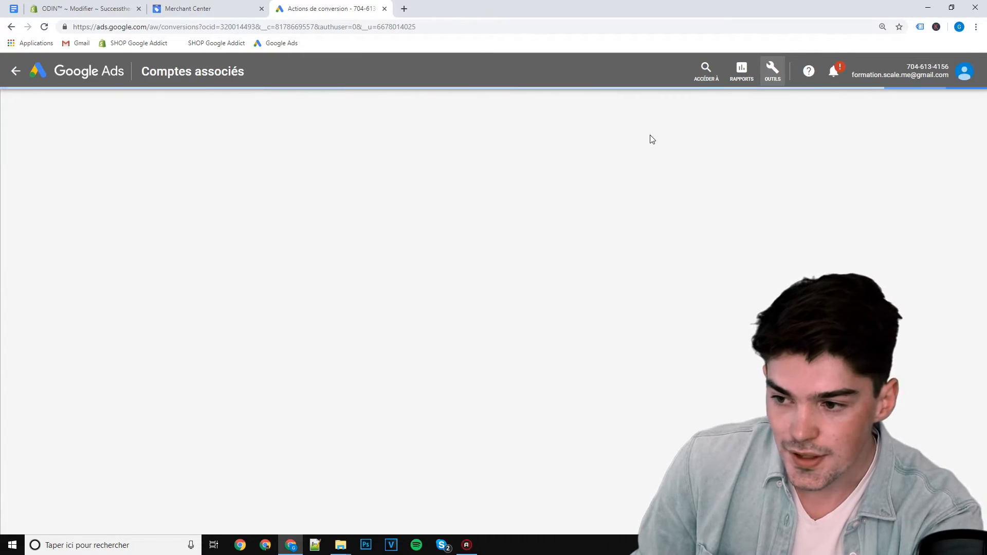
left_click(111, 137)
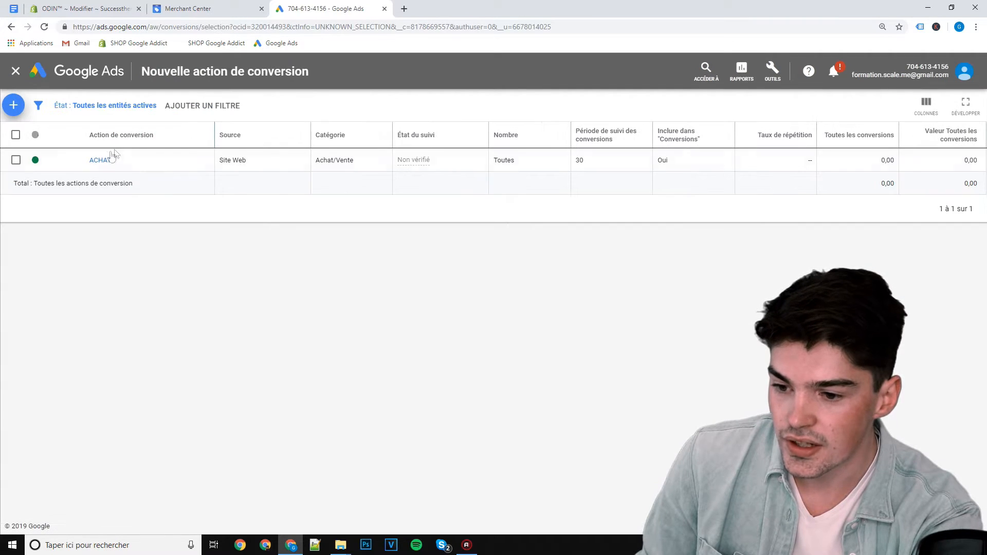
left_click(14, 106)
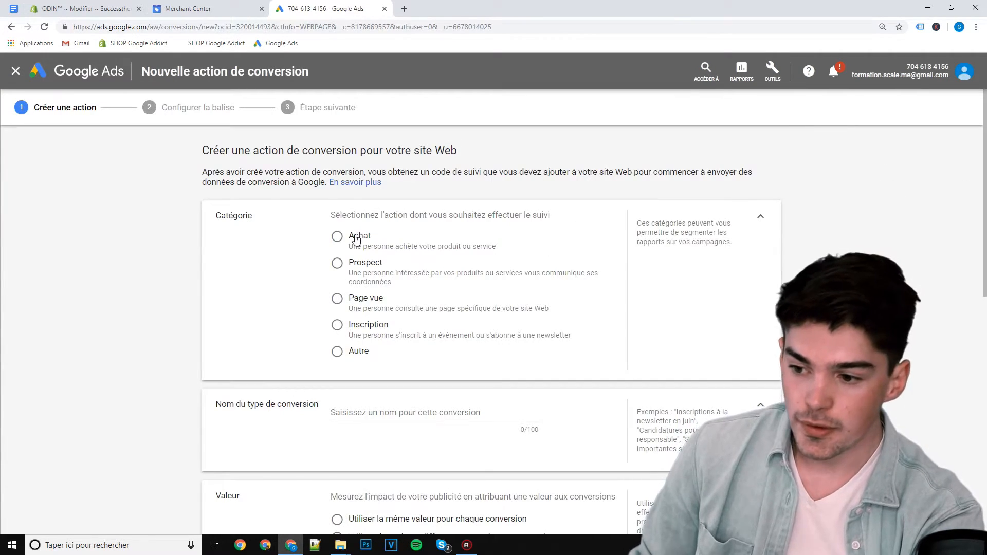
- Set the conversion category to Achat and name the conversion action "Purchase"
left_click(356, 240)
scroll(360, 278, "down", 2)
left_click(364, 315)
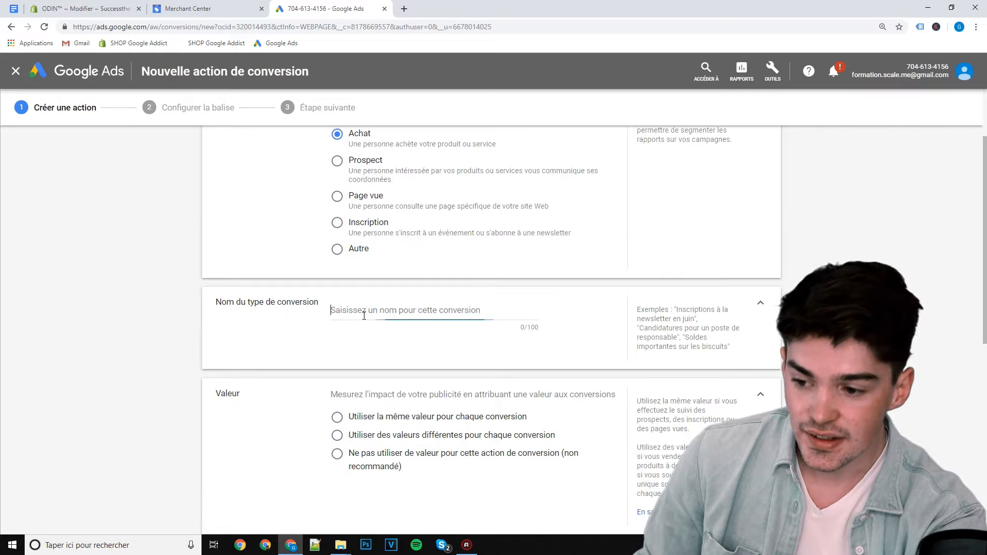
type("Purchase")
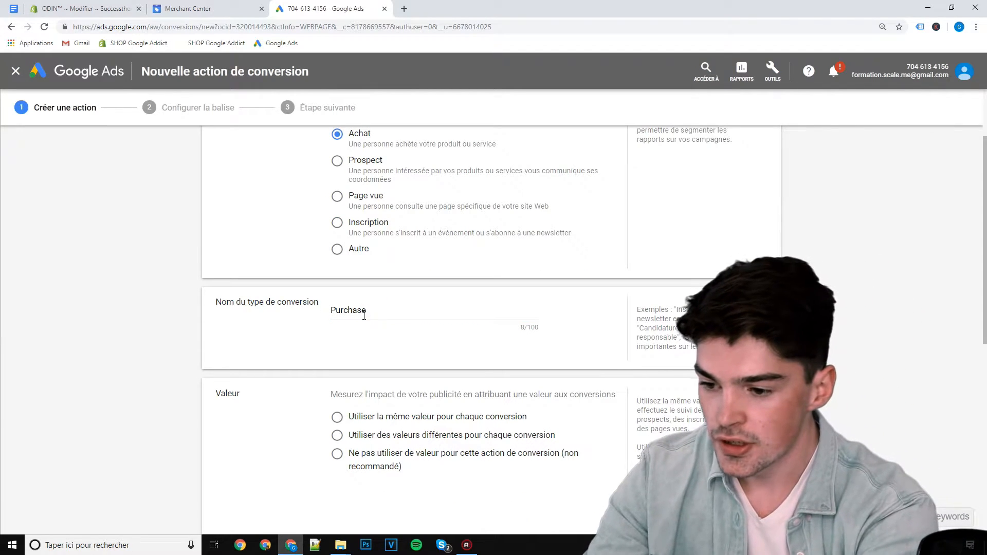
scroll(360, 308, "down", 3)
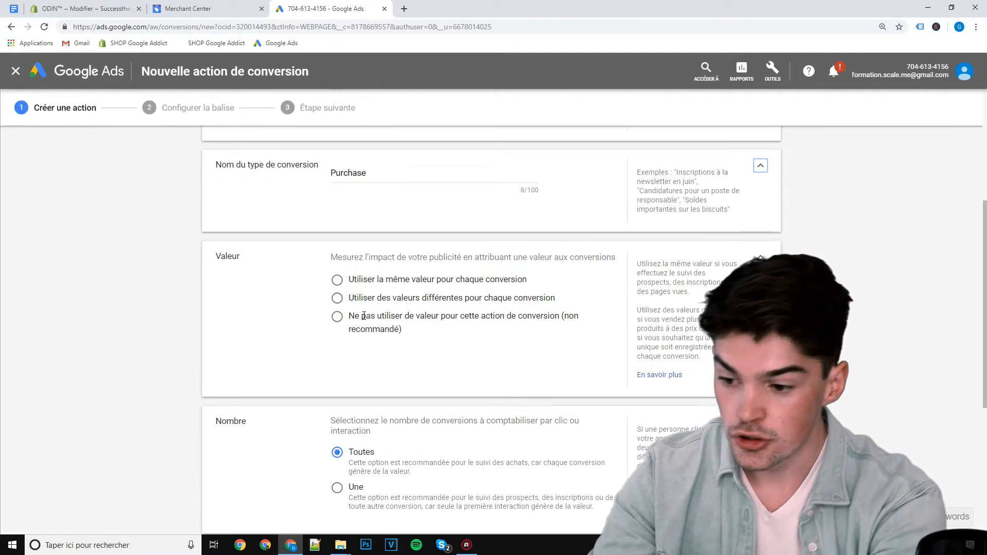
- Assign the same value to every Purchase conversion and set the conversion tracking period to 2 semaines
left_click(353, 279)
scroll(368, 317, "down", 2)
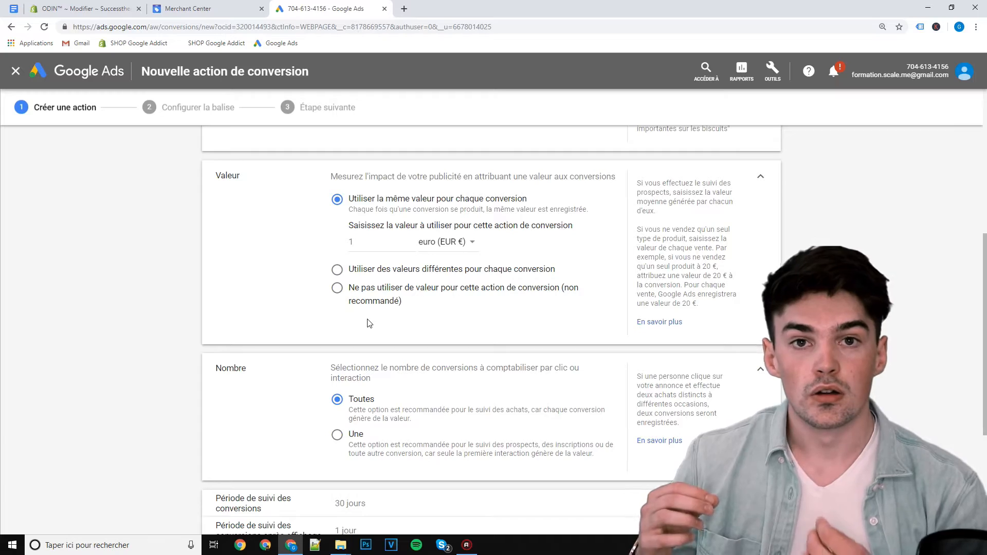
scroll(370, 323, "down", 3)
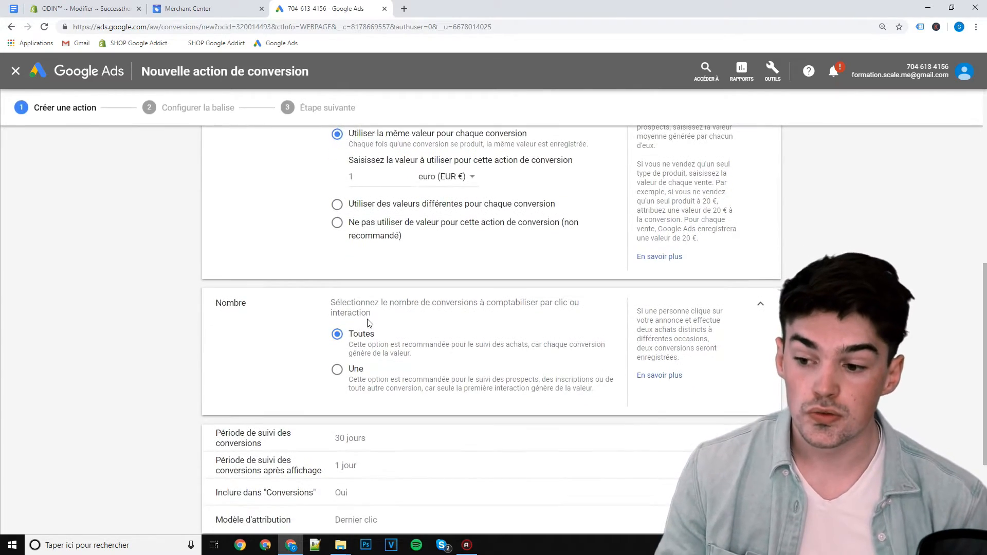
scroll(368, 323, "down", 3)
left_click(359, 348)
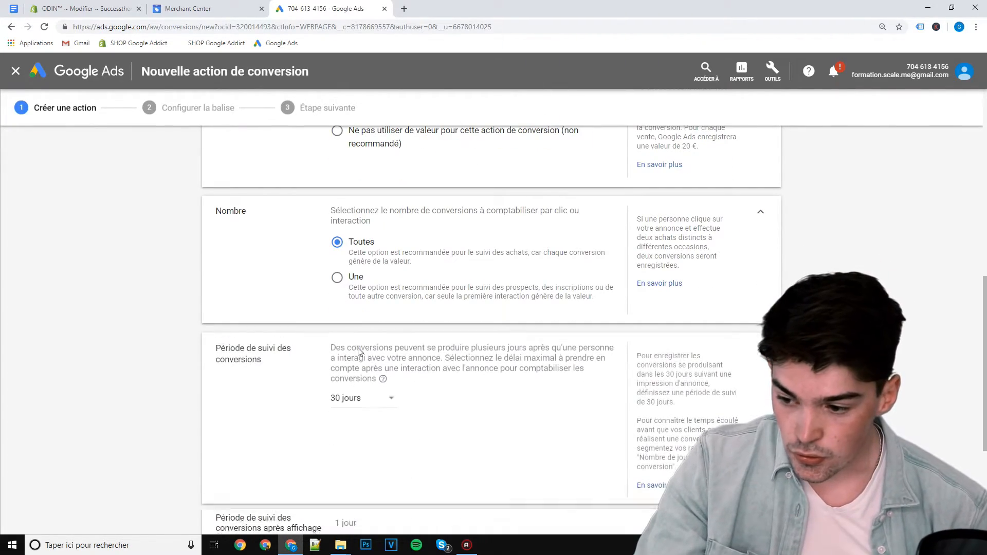
scroll(310, 430, "down", 1)
scroll(310, 430, "down", 1)
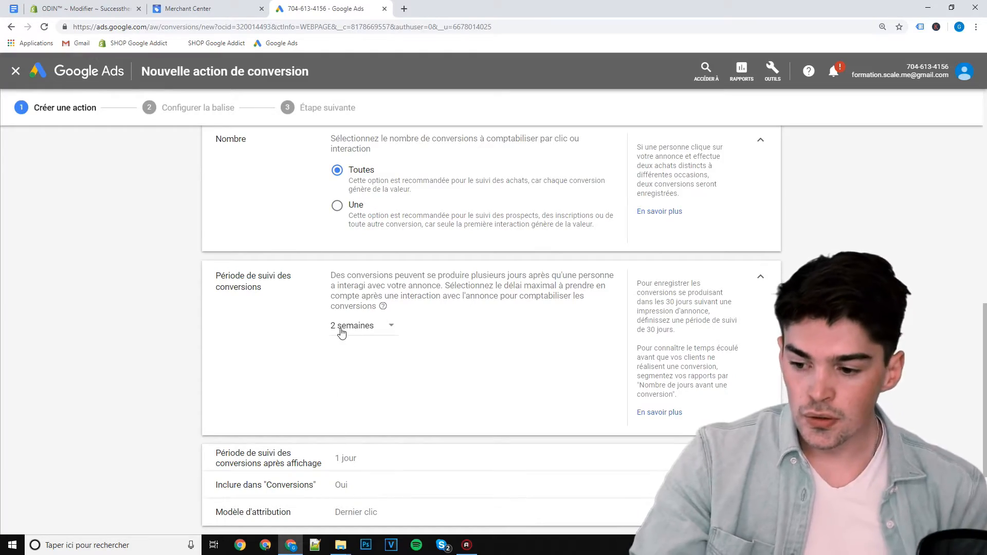
- Set the post-view conversion tracking period (Période de suivi des conversions après affichage) to 3 jours
scroll(341, 331, "down", 2)
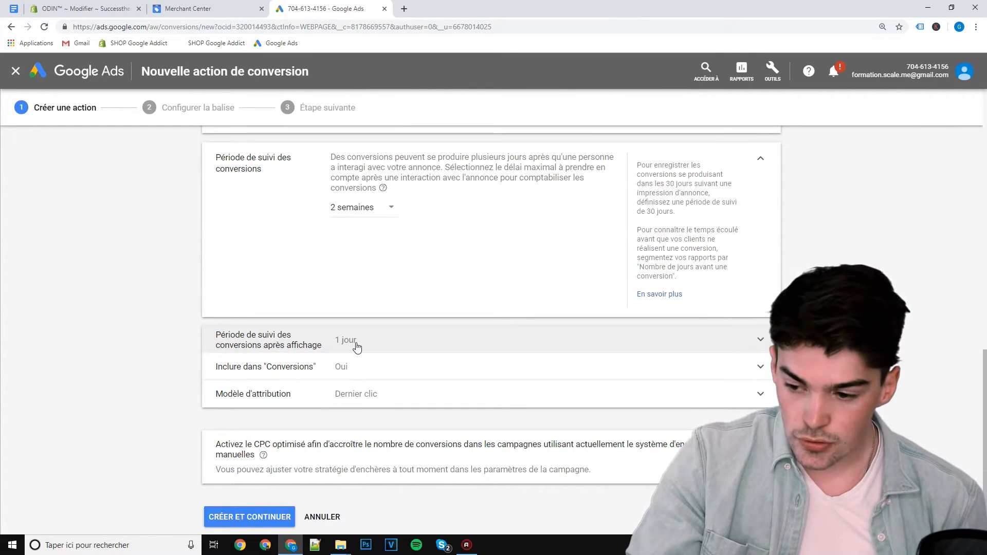
left_click(357, 344)
left_click(363, 372)
left_click(368, 492)
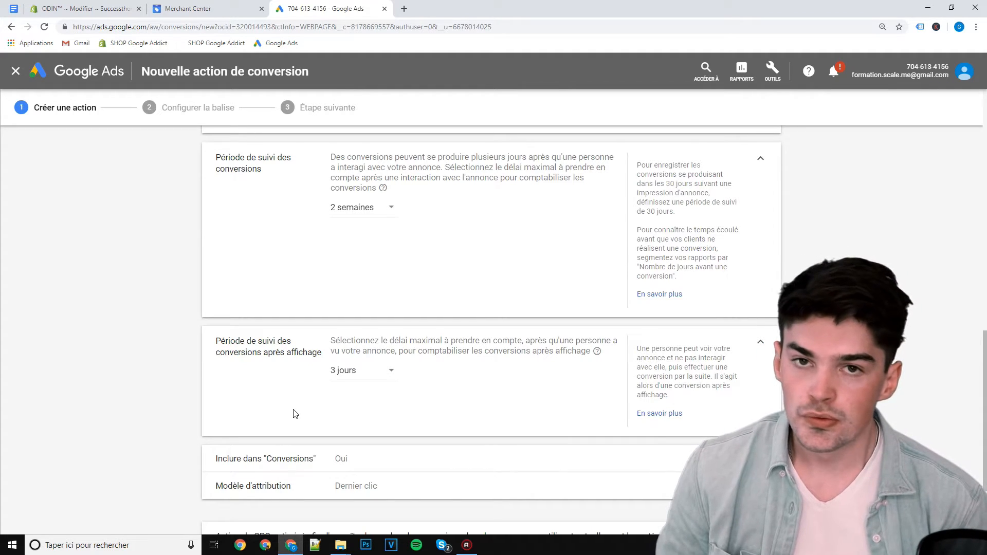
- Set the attribution model to Linéaire, keeping the action included in "Conversions", and create the conversion action
scroll(360, 385, "down", 3)
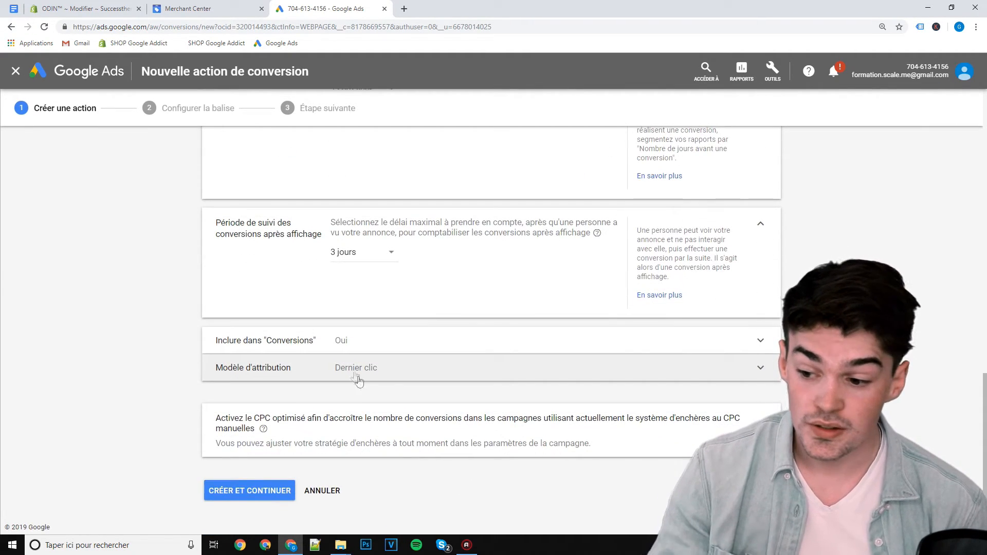
left_click(332, 340)
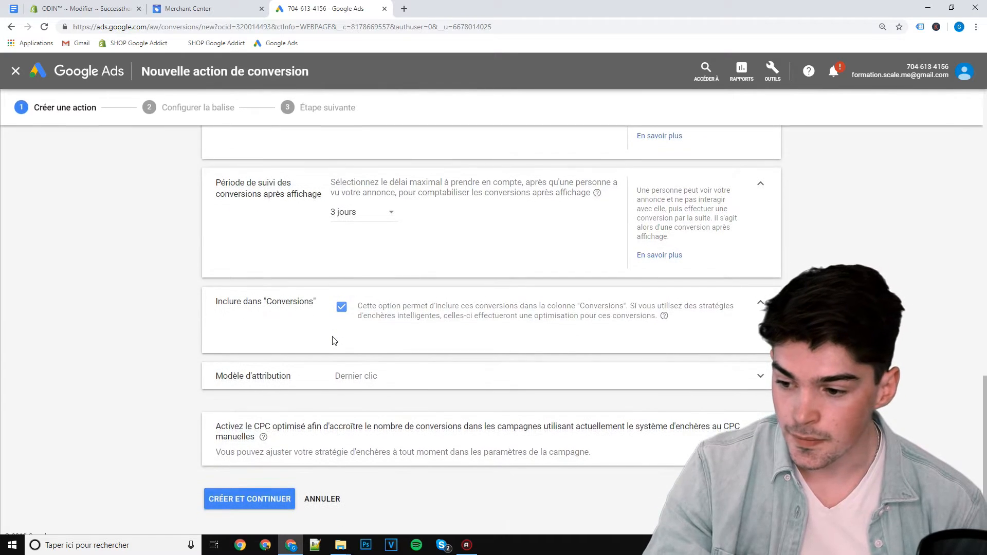
left_click(363, 377)
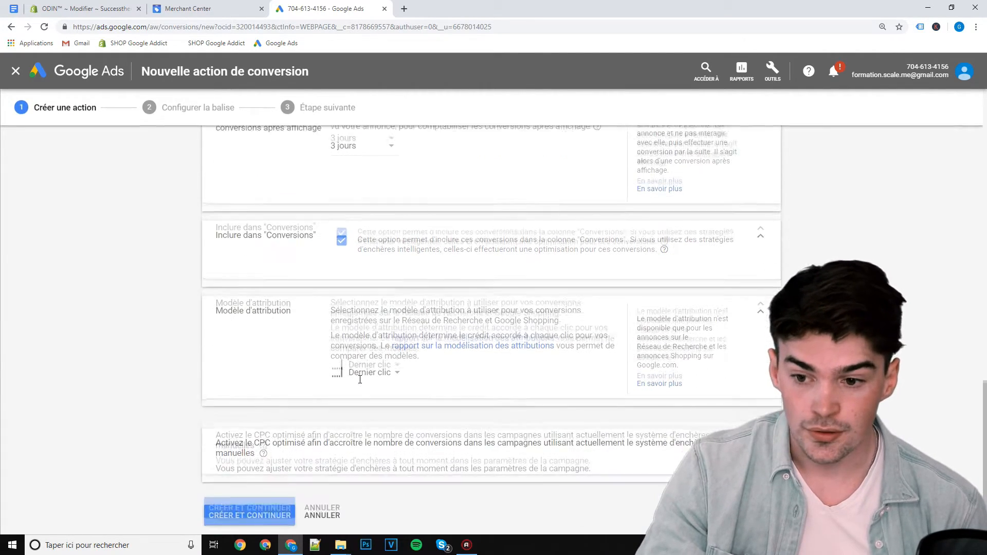
left_click(382, 360)
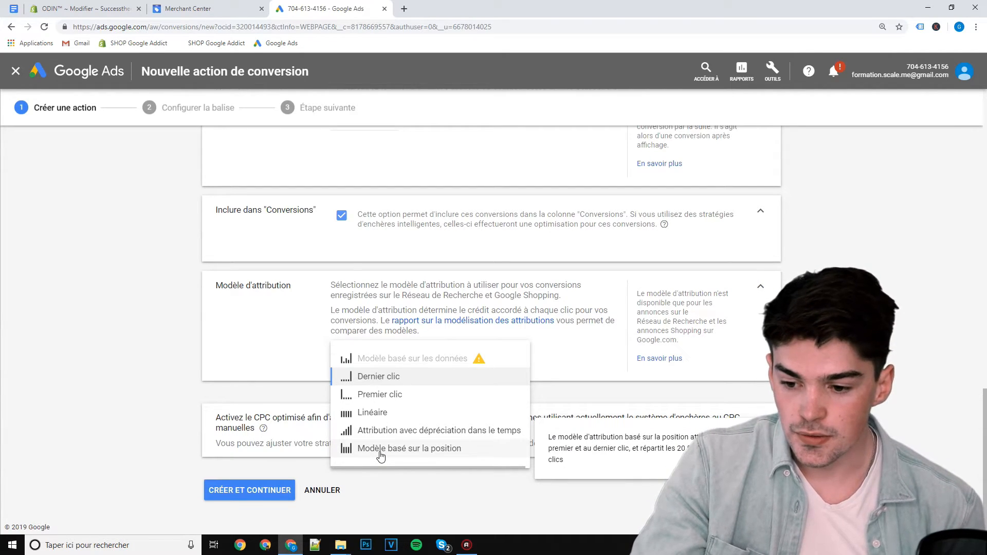
left_click(374, 416)
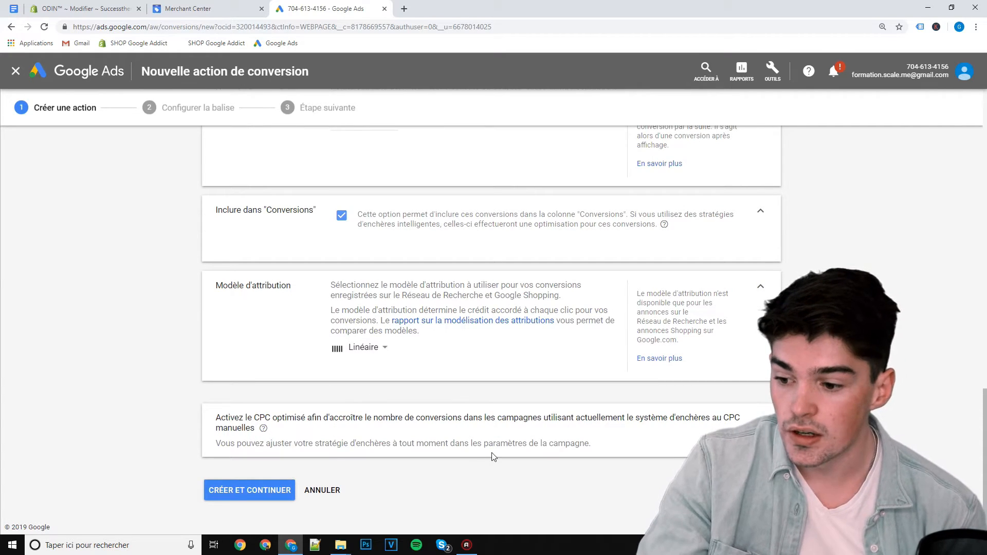
left_click(253, 490)
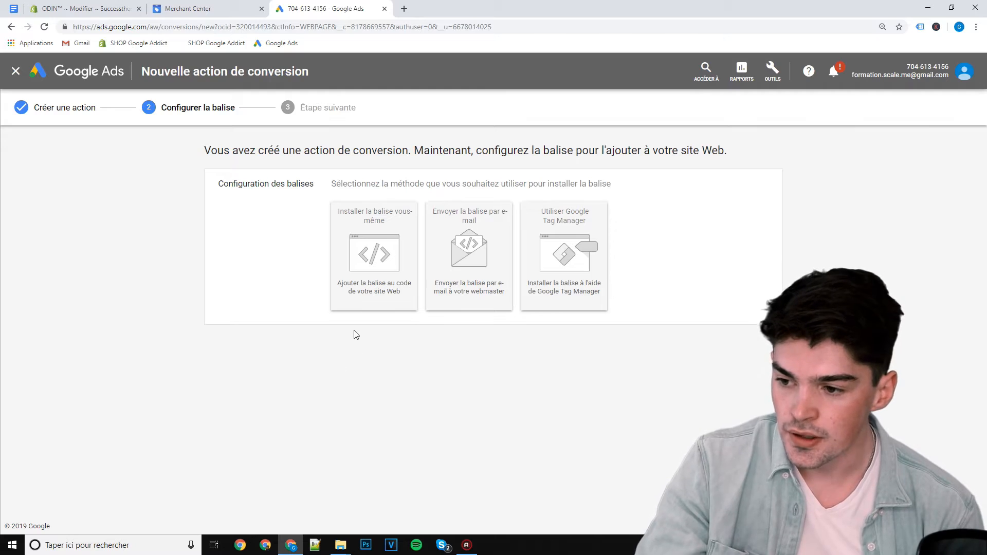
- Choose to install the tag yourself and copy the full global site tag code
left_click(373, 296)
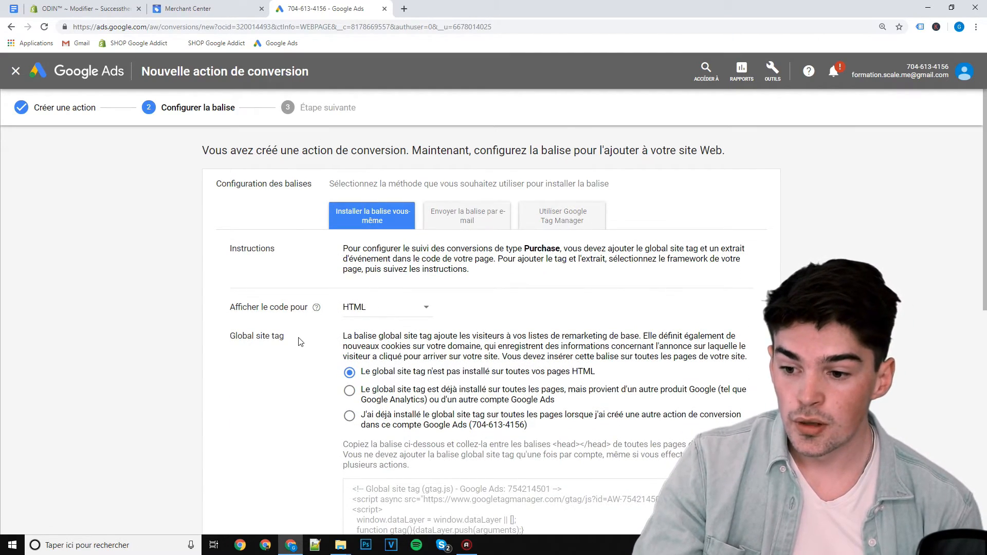
scroll(298, 341, "down", 3)
left_click(444, 317)
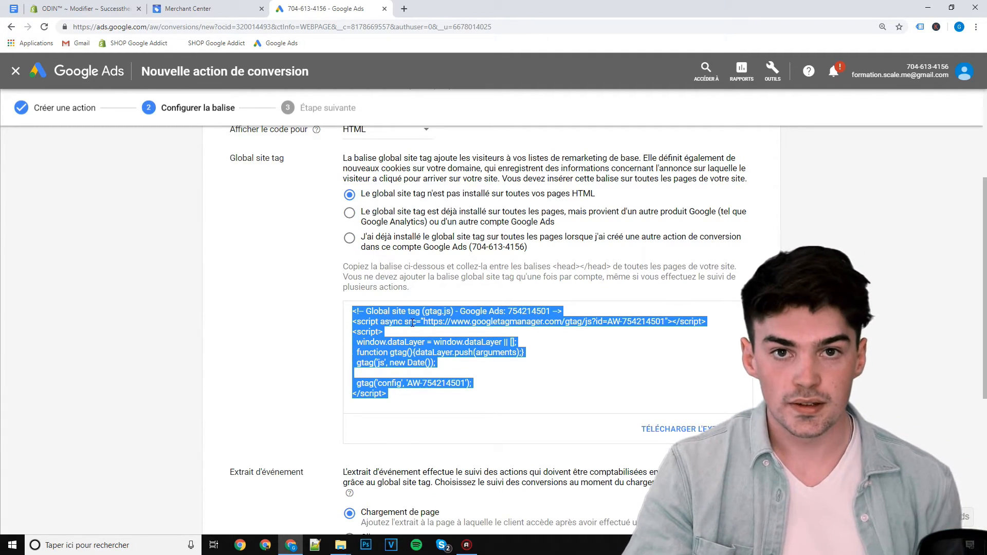
scroll(414, 322, "down", 4)
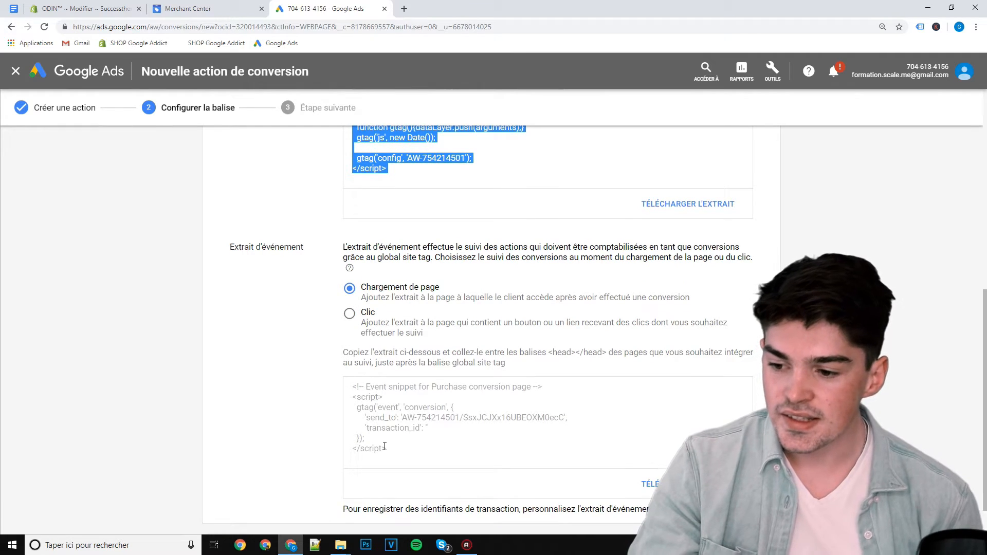
scroll(385, 447, "up", 2)
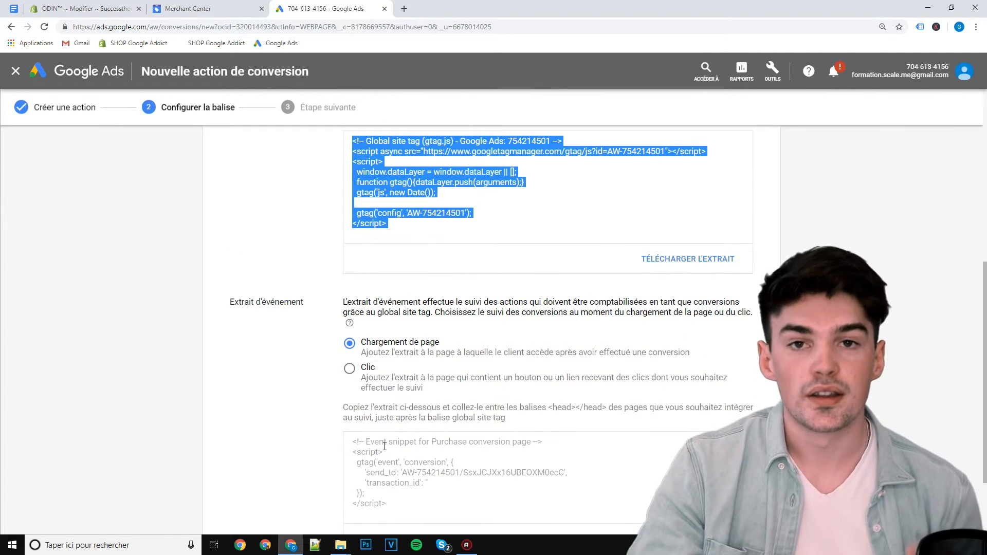
left_click(430, 238)
key("ctrl+a")
key("ctrl+c")
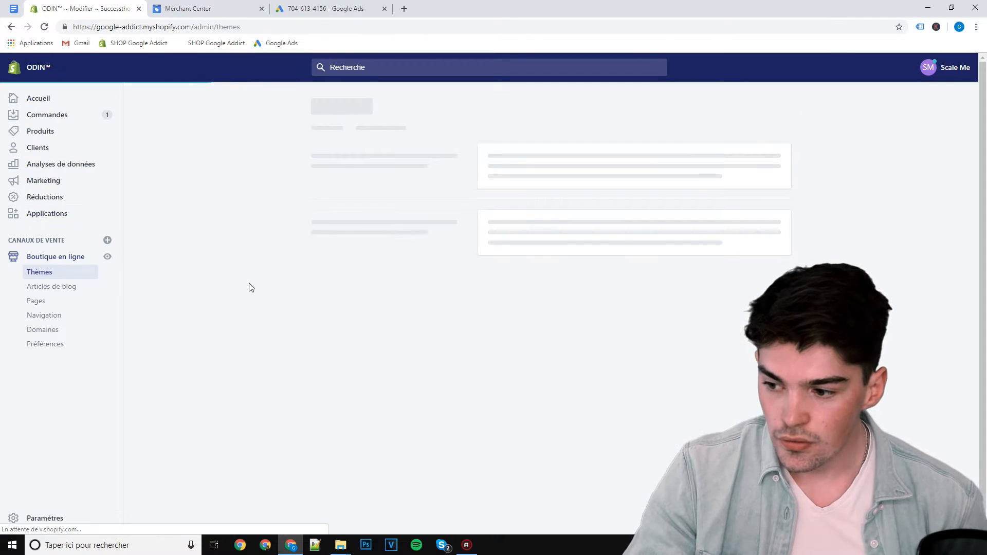
- Switch to the Shopify admin and open the code of the live theme successtheme for editing
left_click(692, 175)
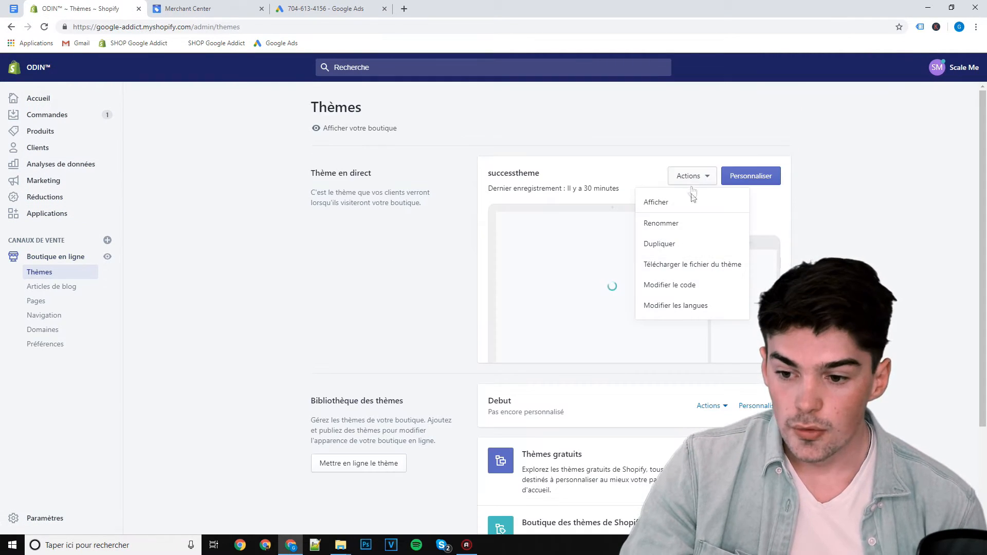
left_click(663, 286)
left_click(302, 7)
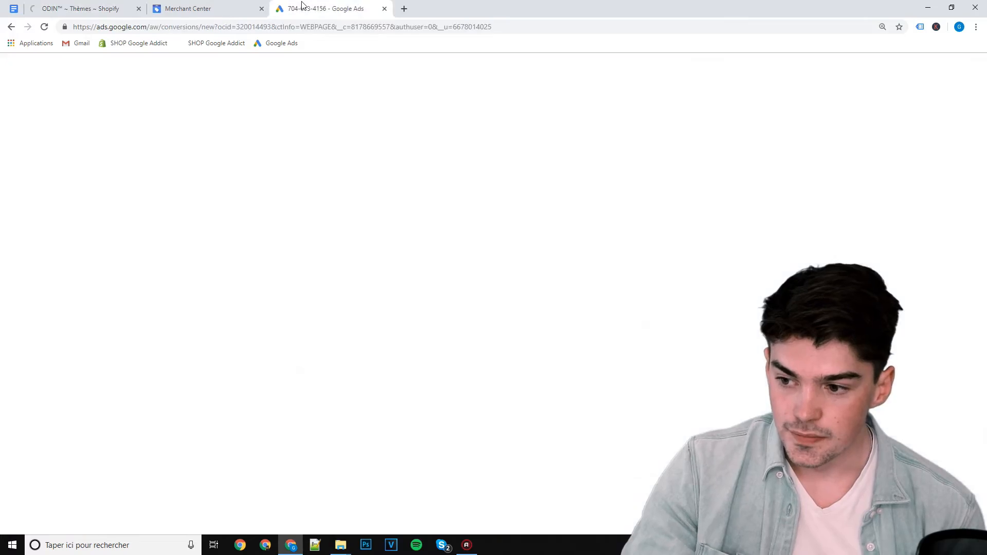
- Paste the global site tag into theme.liquid above the google-site-verification meta line before the closing head tag, and save the file
scroll(343, 297, "down", 5)
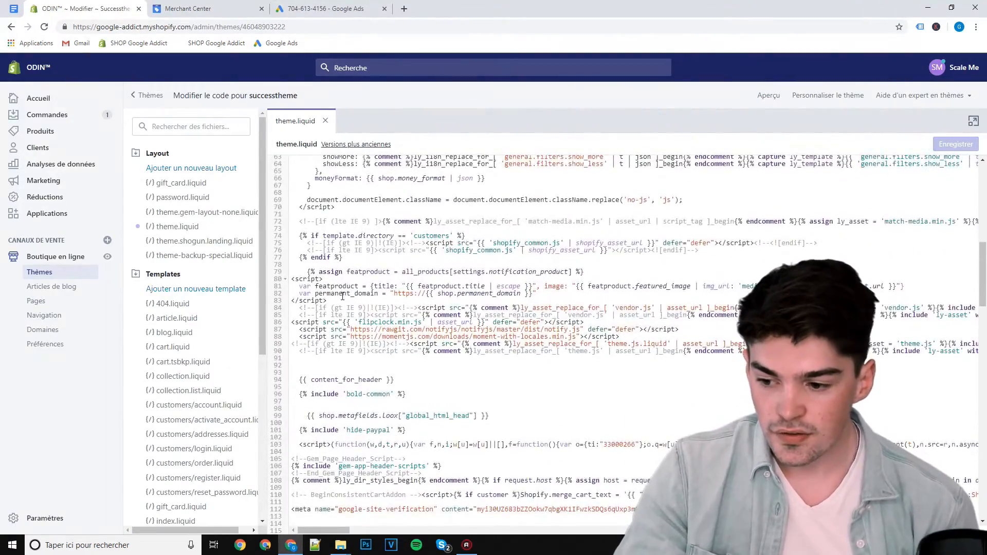
scroll(343, 296, "down", 3)
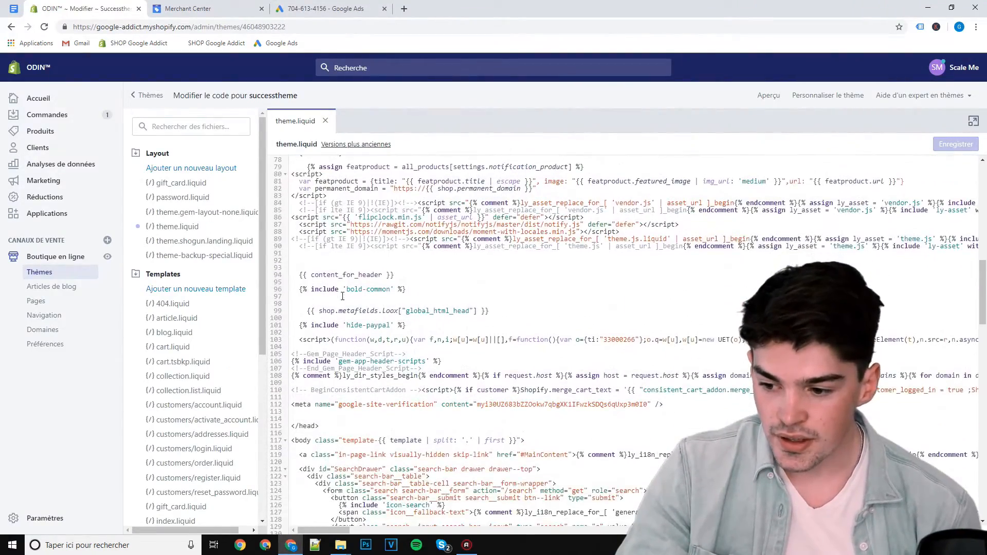
left_click(294, 344)
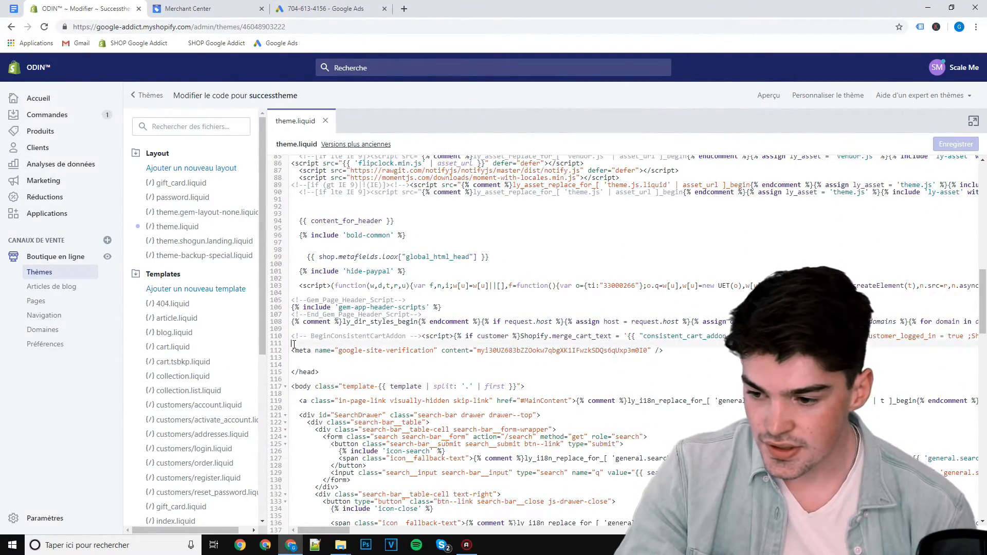
key("ctrl+v")
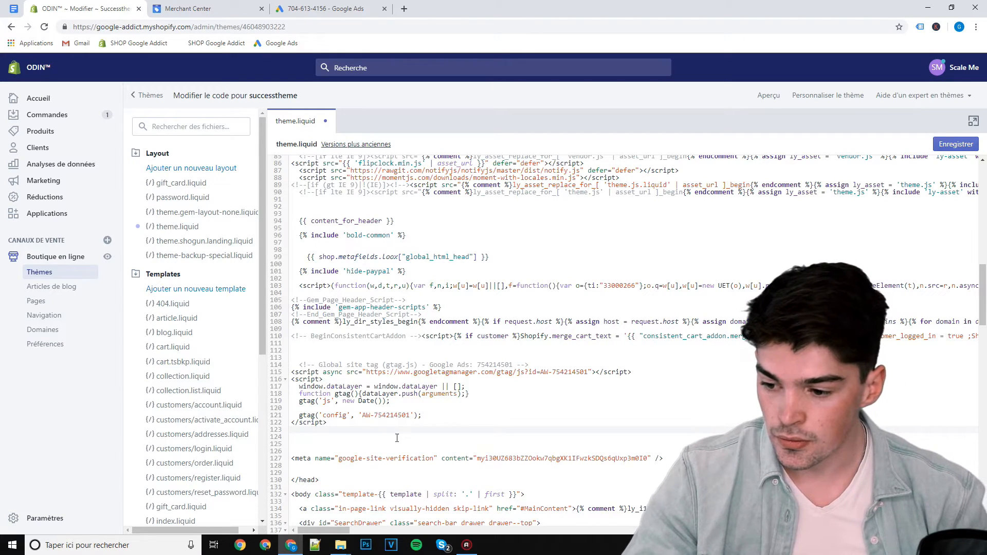
key("ctrl+s")
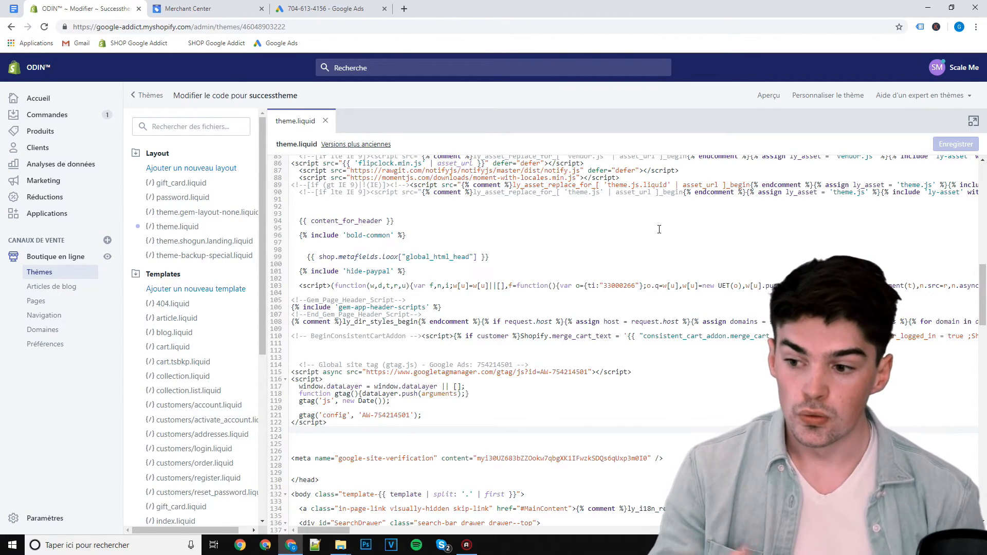
- Open the store's checkout settings (Passage à la caisse), enlarge the Scripts supplémentaires box and paste the global site tag into it
scroll(643, 230, "down", 1)
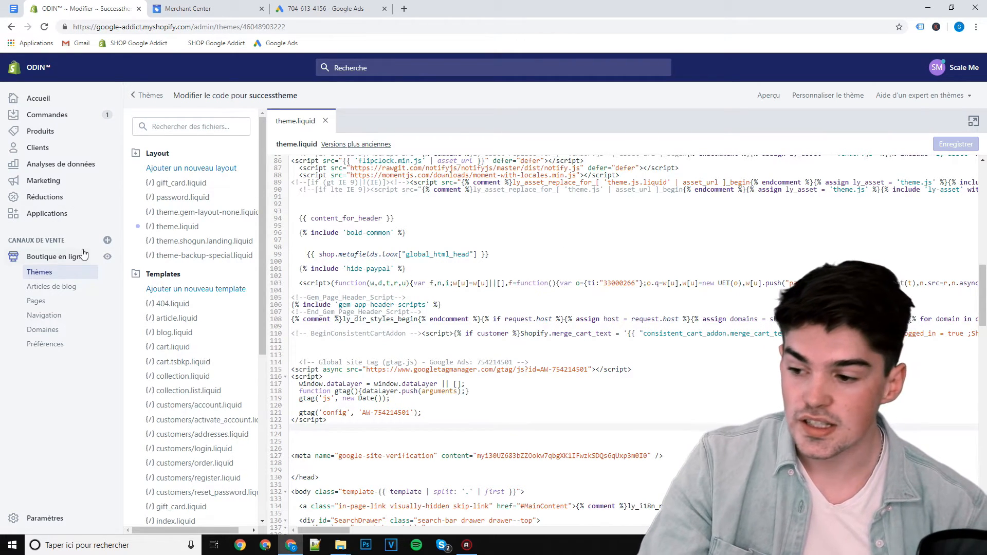
left_click(56, 518)
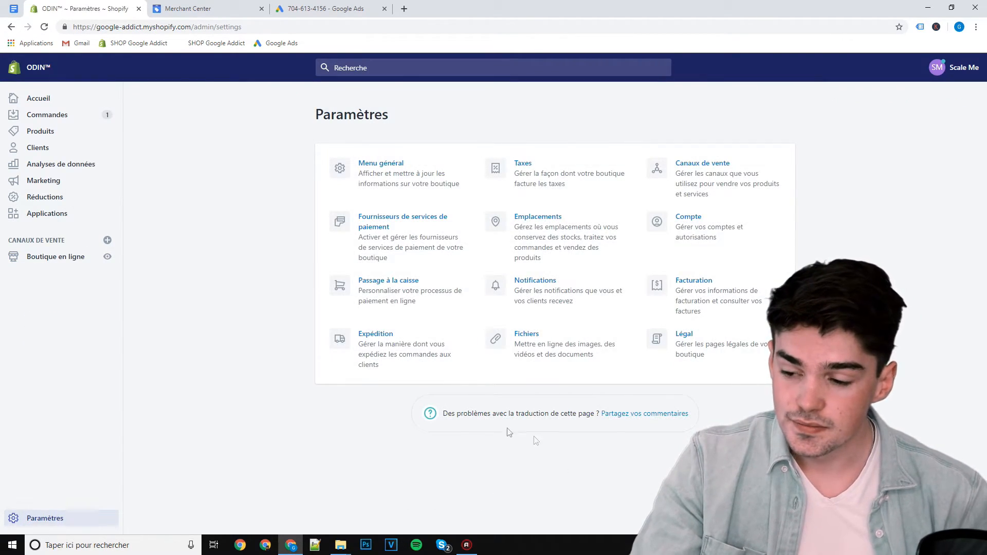
left_click(411, 294)
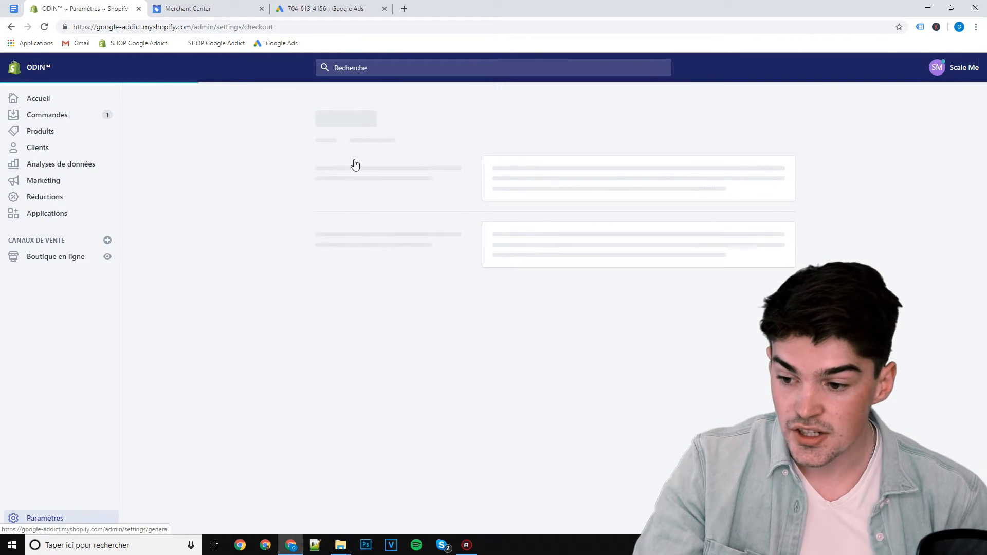
scroll(301, 211, "down", 10)
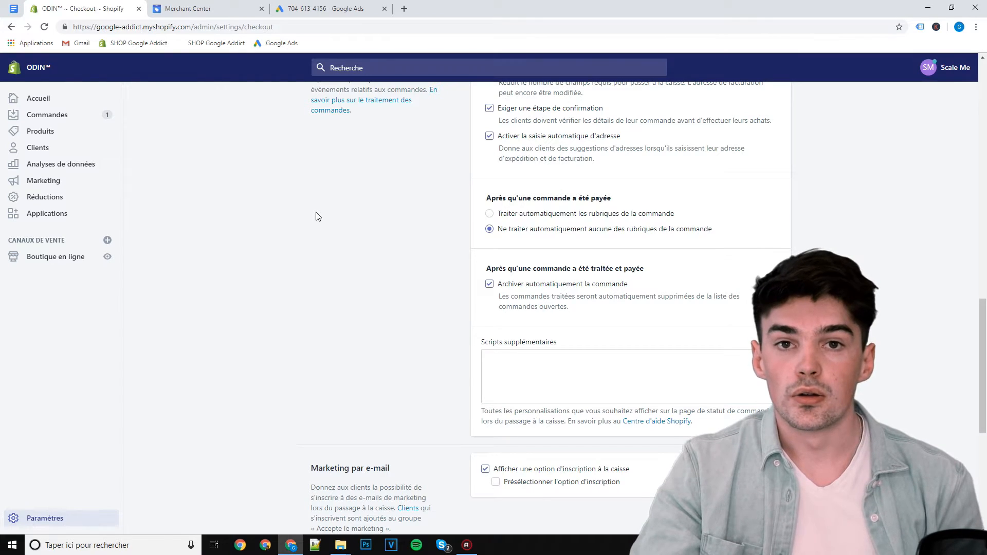
scroll(524, 262, "down", 5)
left_click(778, 164)
left_click_drag(779, 163, 778, 522)
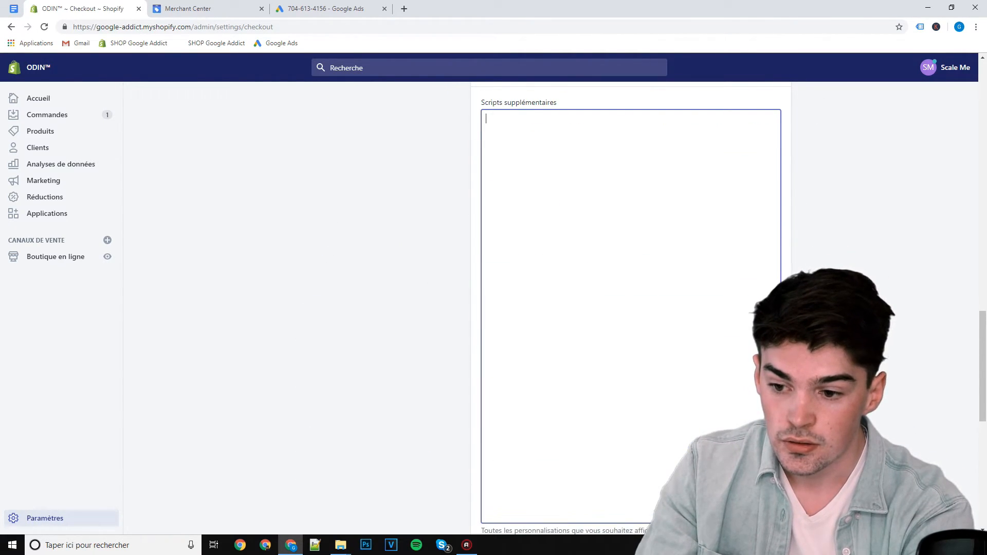
key("ctrl+v")
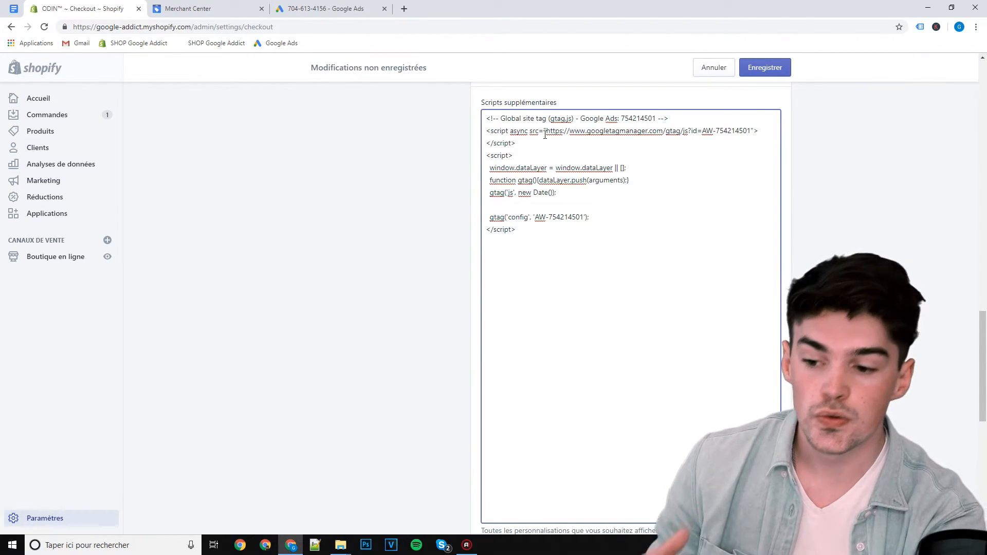
- Copy the Purchase event snippet from Google Ads and paste it below the global site tag in Shopify's additional checkout scripts
key("ctrl+shift+Tab")
scroll(400, 356, "down", 3)
left_click(400, 355)
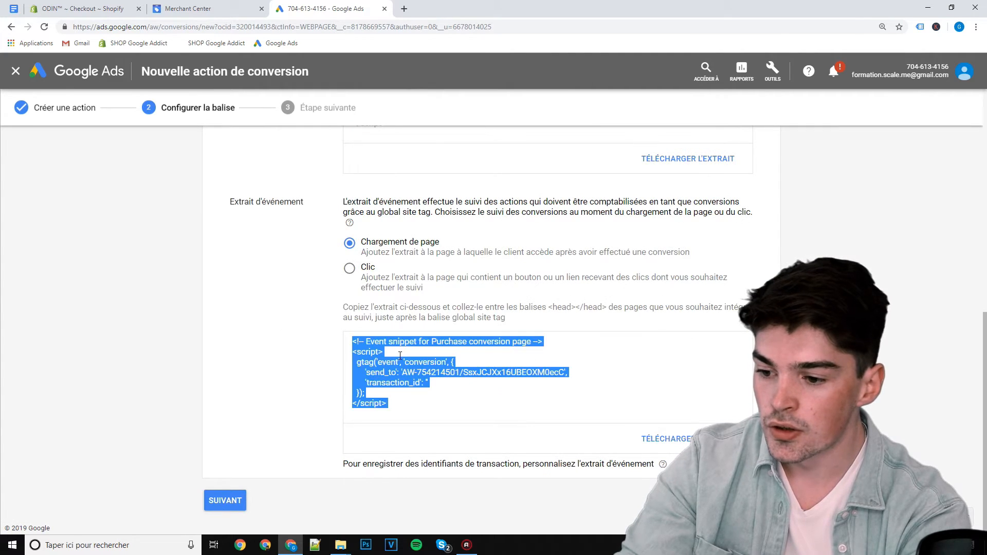
key("ctrl+c")
left_click(129, 6)
key("ctrl+v")
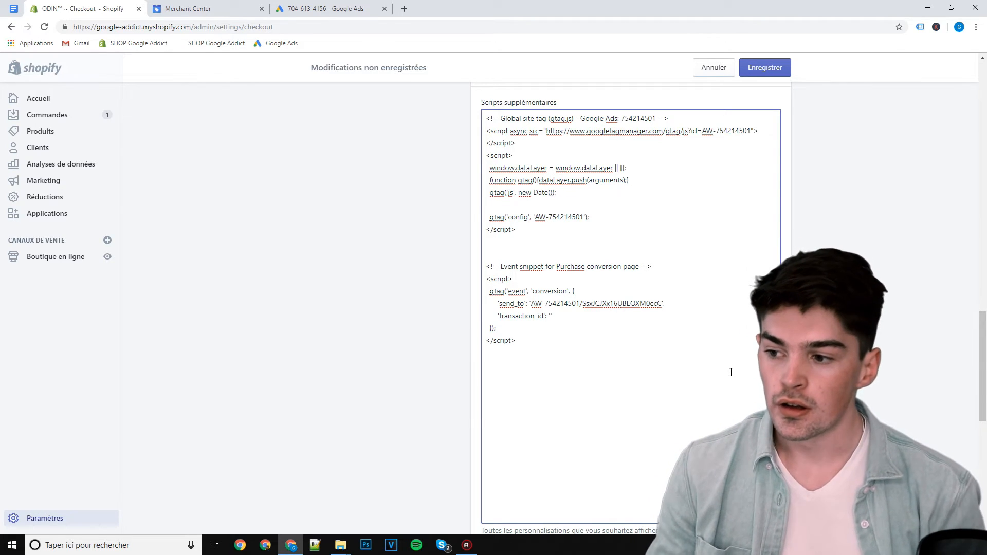
- Switch to the Google Docs file "Code de conversions automatisées - Google Ads" and copy its conversion event script with dynamic value, currency and transaction_id
key("ctrl+shift+Tab")
scroll(297, 351, "down", 3)
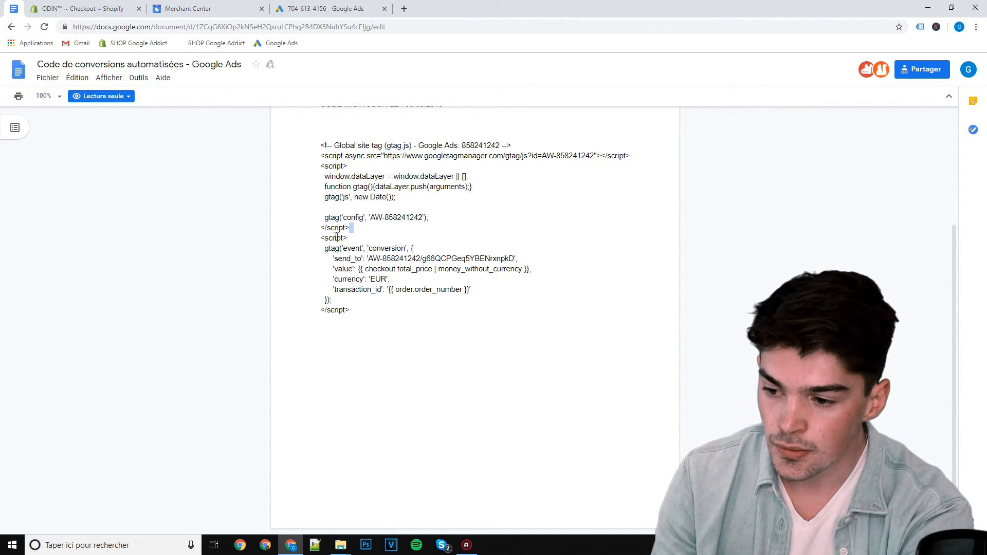
left_click_drag(320, 237, 372, 311)
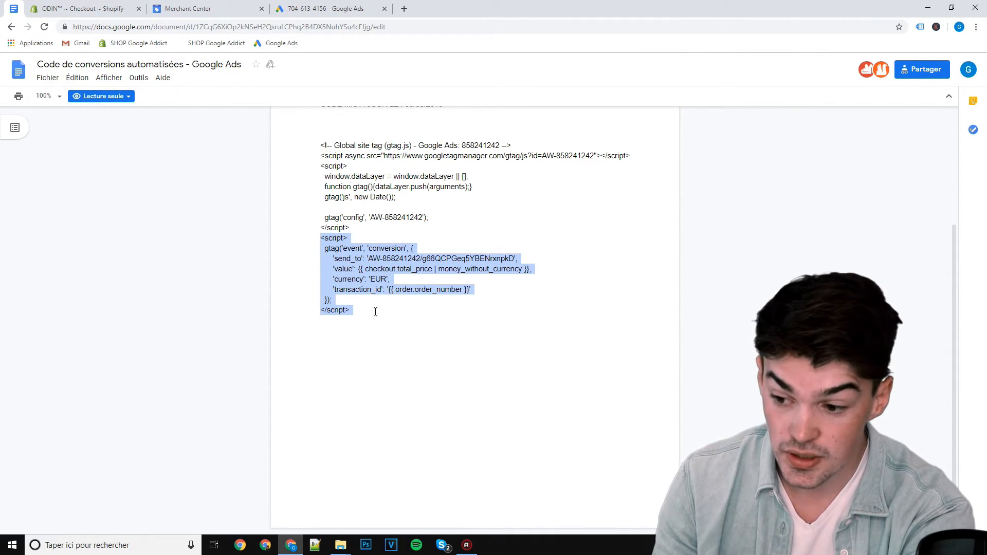
key("ctrl+c")
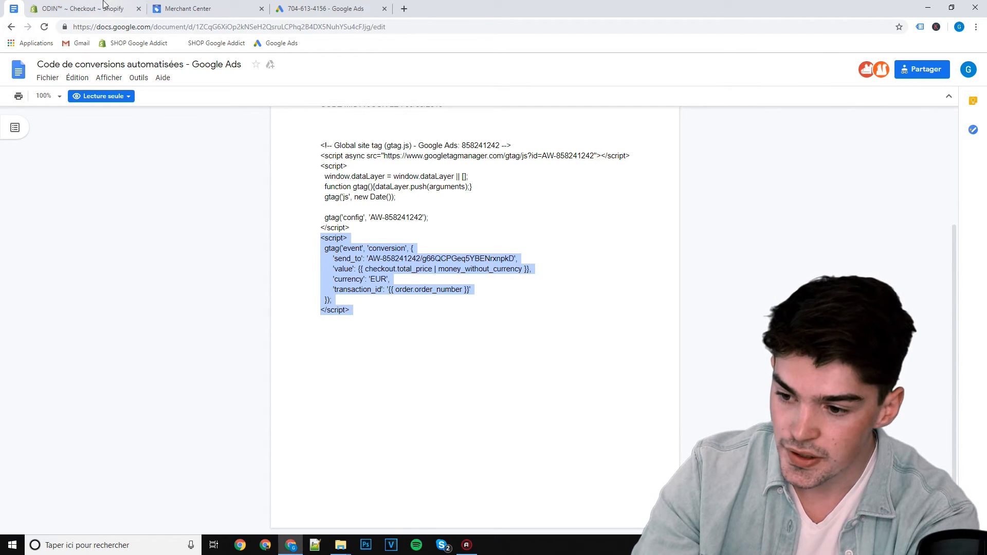
- Paste the copied dynamic conversion script below the Purchase snippet in Shopify's additional checkout scripts and replace its send_to value with the Purchase snippet's
left_click(103, 8)
key("ctrl+v")
left_click_drag(531, 303, 663, 304)
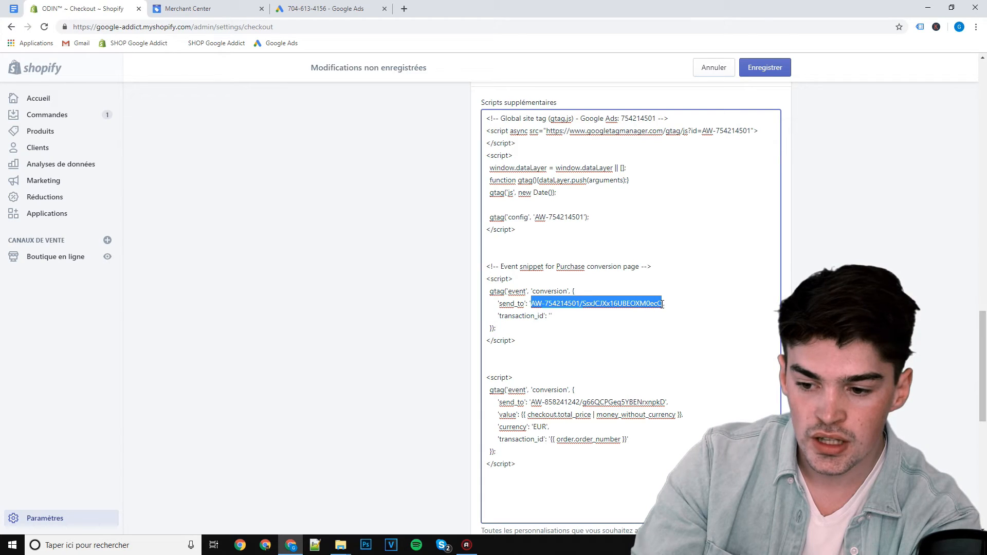
left_click_drag(531, 404, 666, 406)
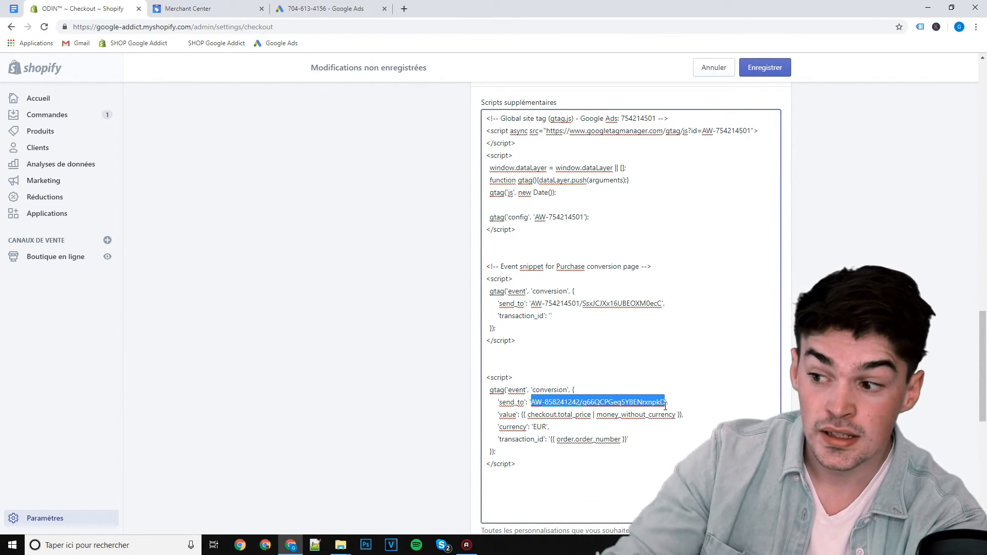
key("ctrl+v")
- Delete the original Purchase event snippet and the extra blank lines above the dynamic conversion script, and save the checkout settings
left_click_drag(517, 342, 484, 260)
key("BackSpace")
key("BackSpace")
key("BackSpace")
key("BackSpace")
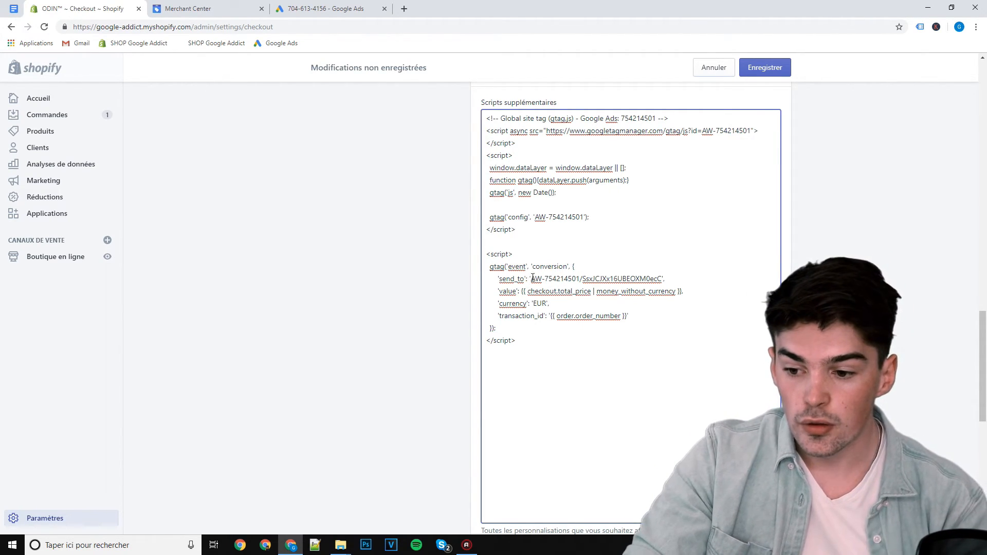
left_click_drag(536, 278, 571, 278)
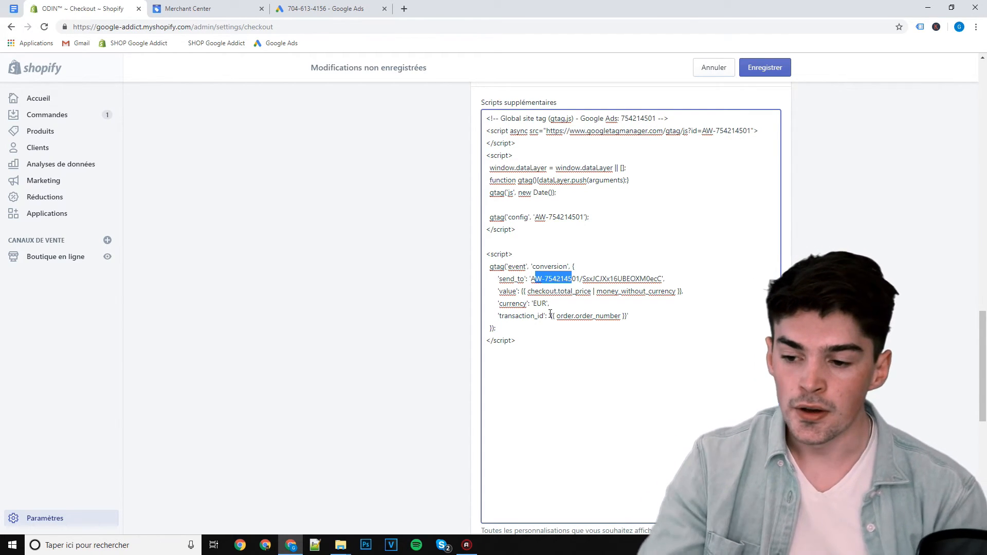
left_click(756, 71)
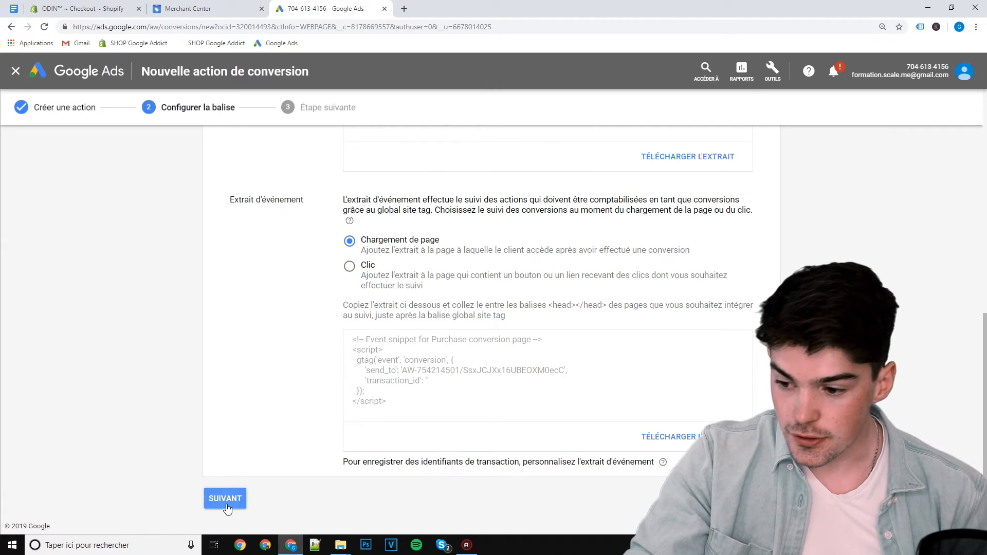
- Switch to Google Ads and finish the tag setup of the Purchase conversion action, closing its next-steps summary
left_click(226, 505)
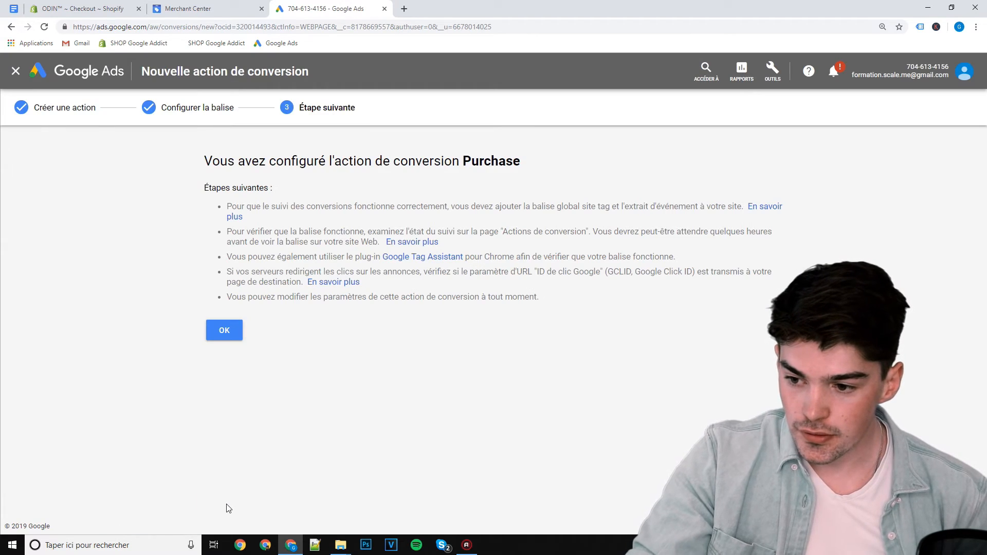
left_click(221, 335)
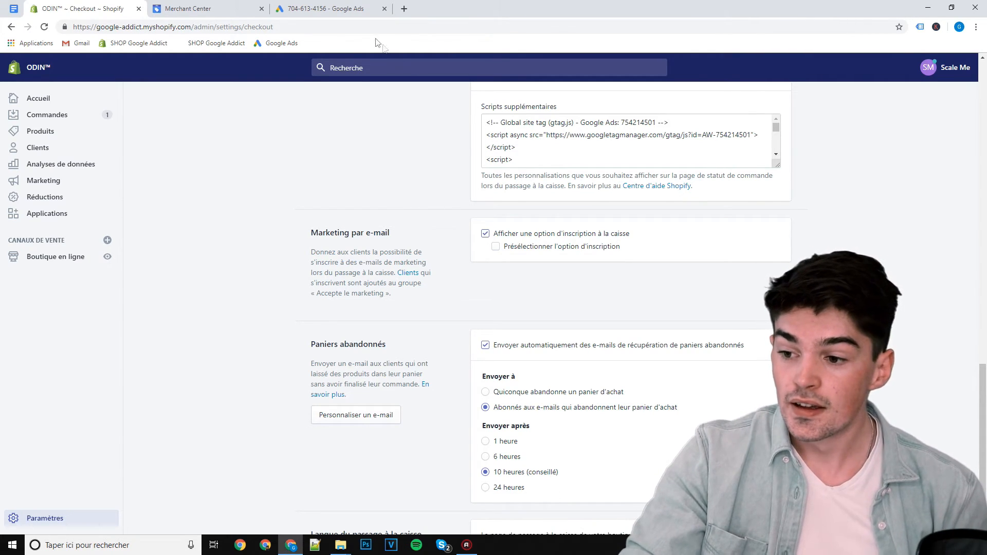
left_click(339, 6)
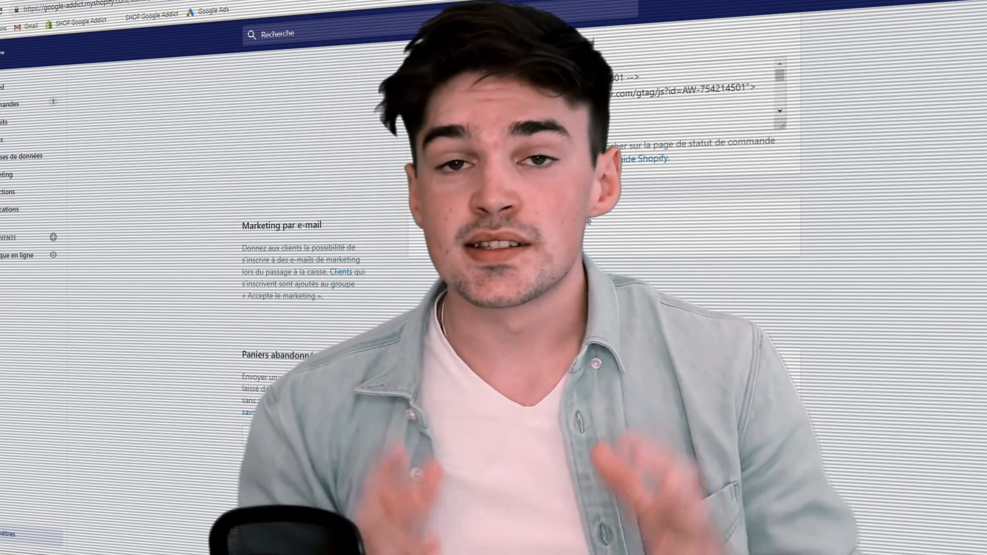